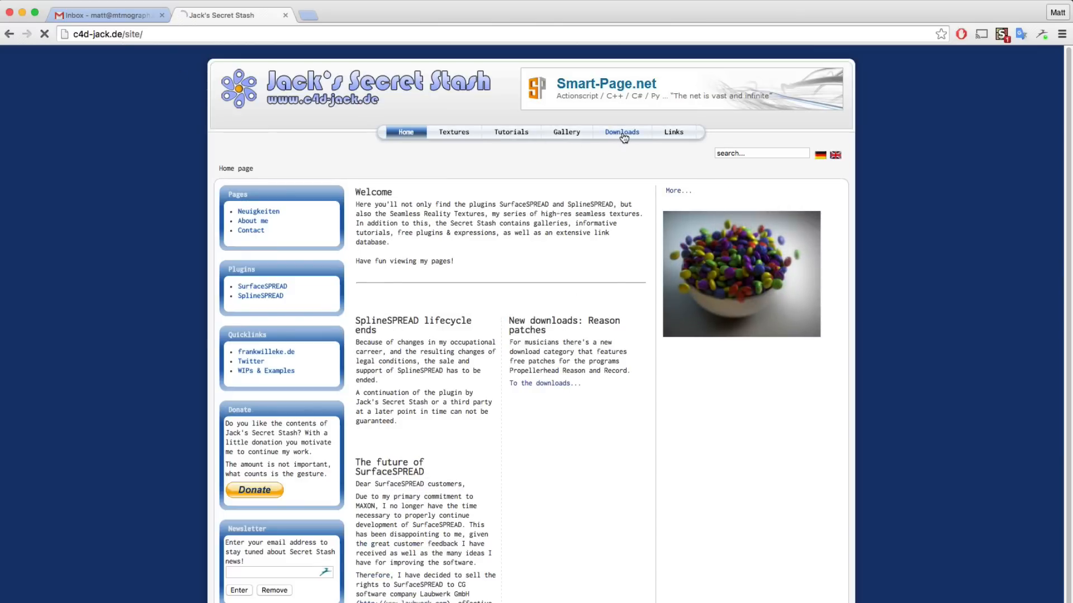
Open the free CINEMA 4D plugins category in the downloads section of Jack's Secret Stash
{"action": "left_click", "coordinate": [621, 132]}
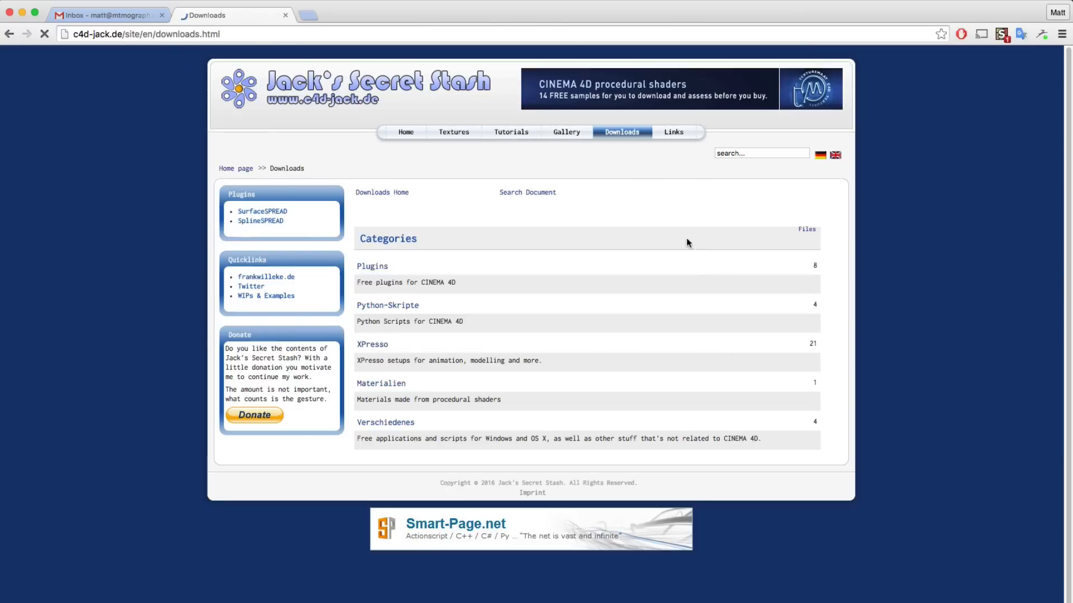
{"action": "left_click", "coordinate": [395, 267]}
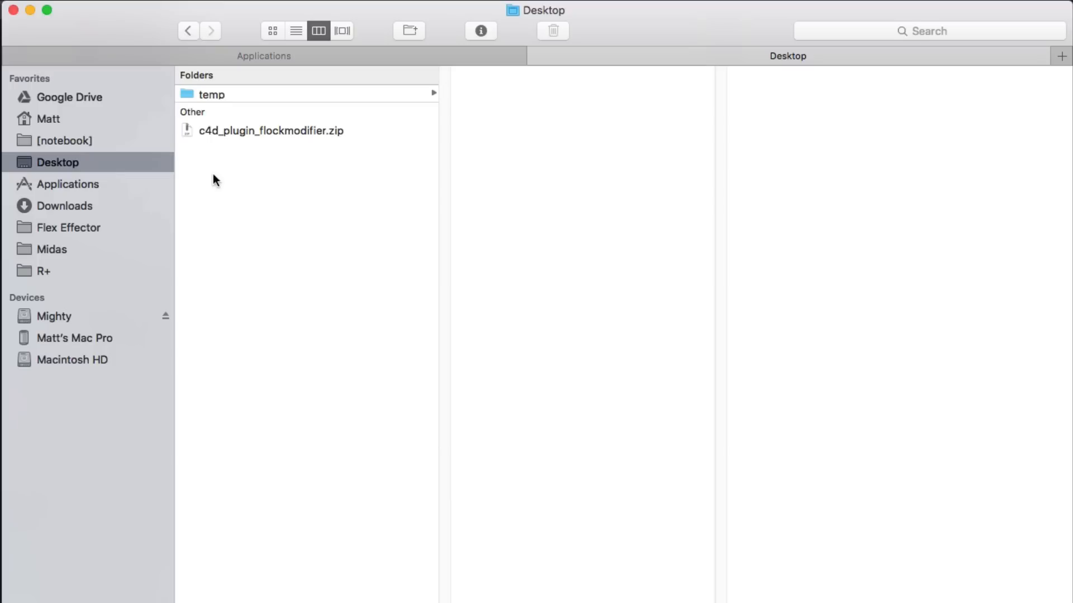
In Finder, extract c4d_plugin_flockmodifier.zip on the Desktop and open the extracted Flock Modifier folder
{"action": "double_click", "coordinate": [200, 127]}
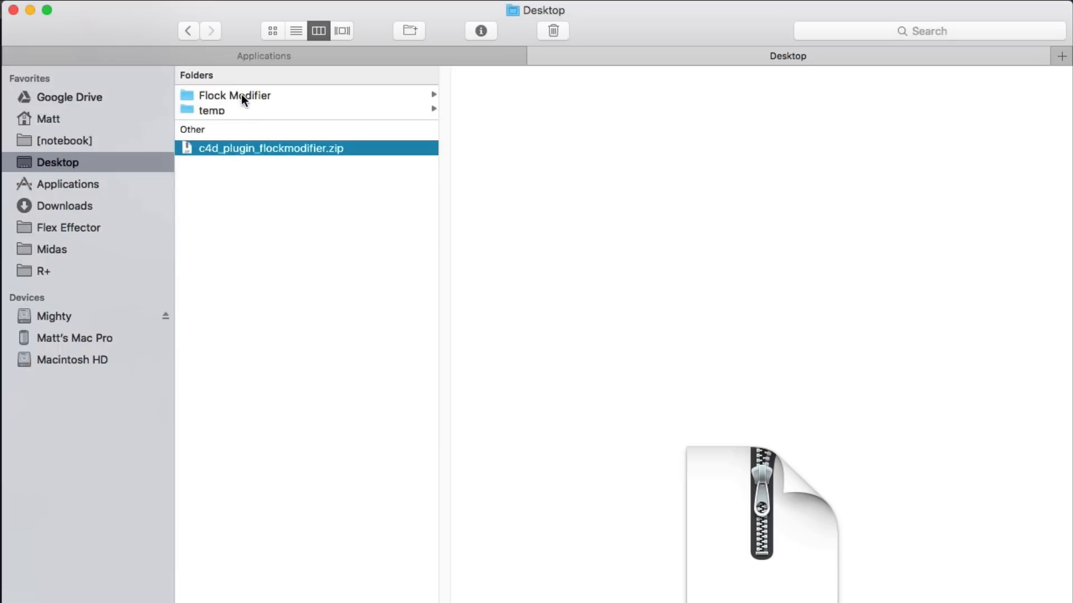
{"action": "left_click", "coordinate": [241, 95]}
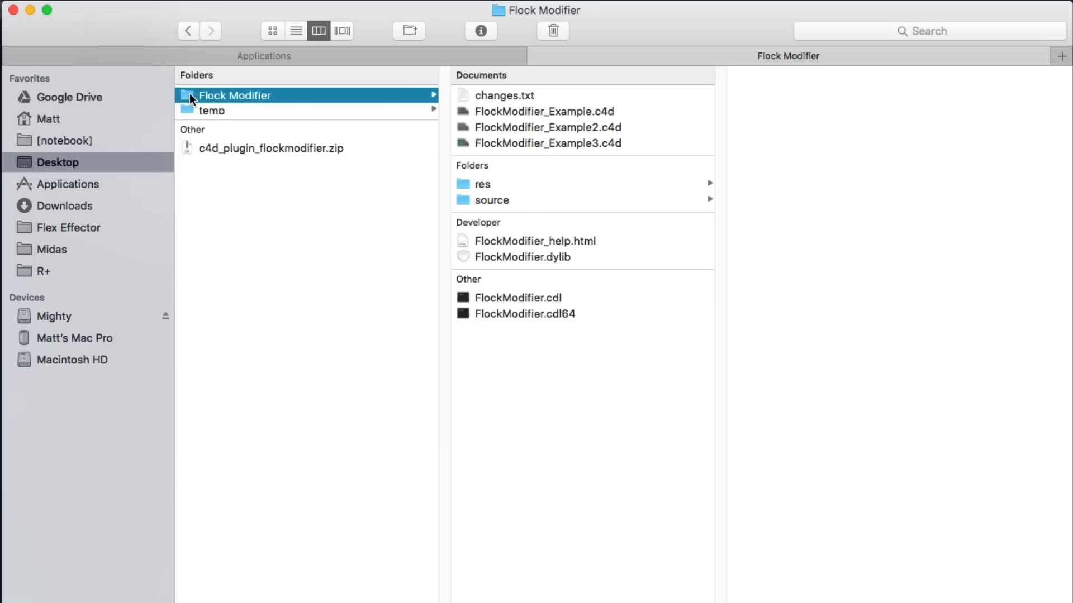
Locate the plugins folder of CINEMA 4D R17 inside the MAXON folder in Applications
{"action": "left_click", "coordinate": [186, 50]}
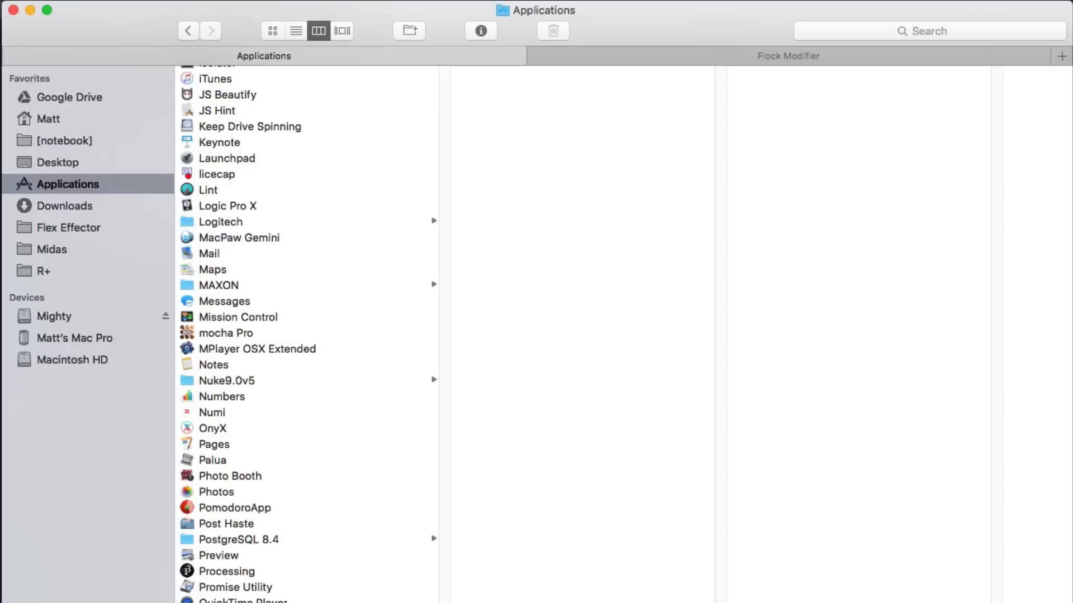
{"action": "left_click", "coordinate": [240, 283]}
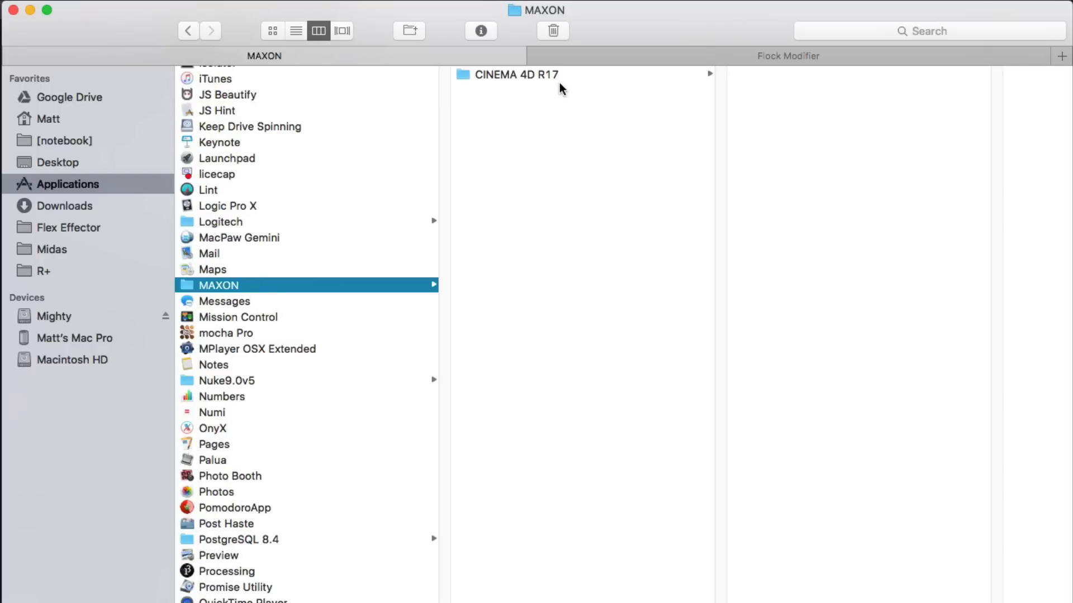
{"action": "left_click", "coordinate": [564, 73]}
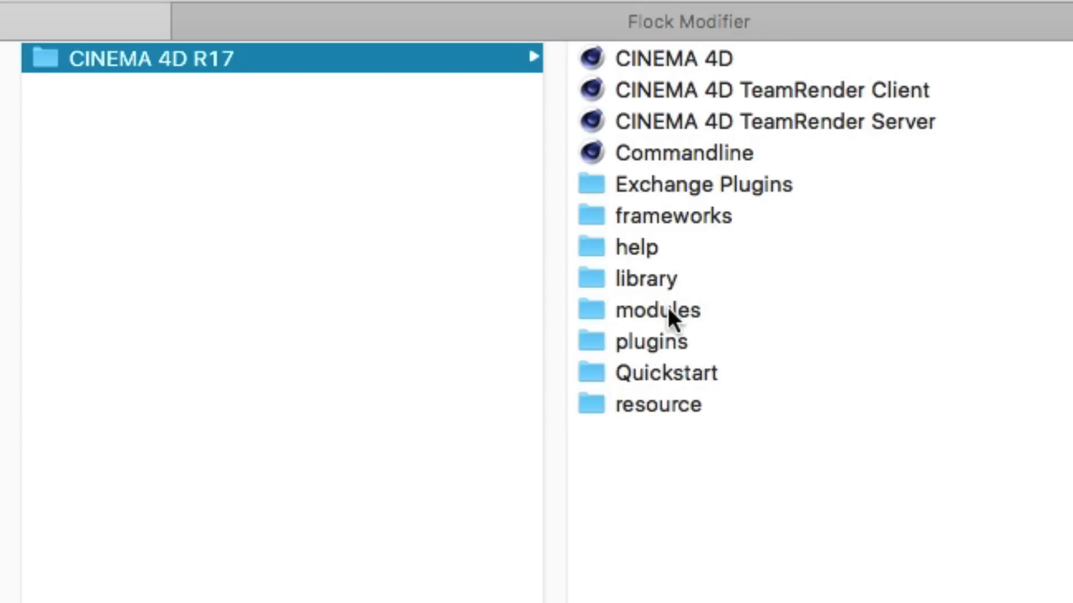
{"action": "left_click", "coordinate": [656, 341]}
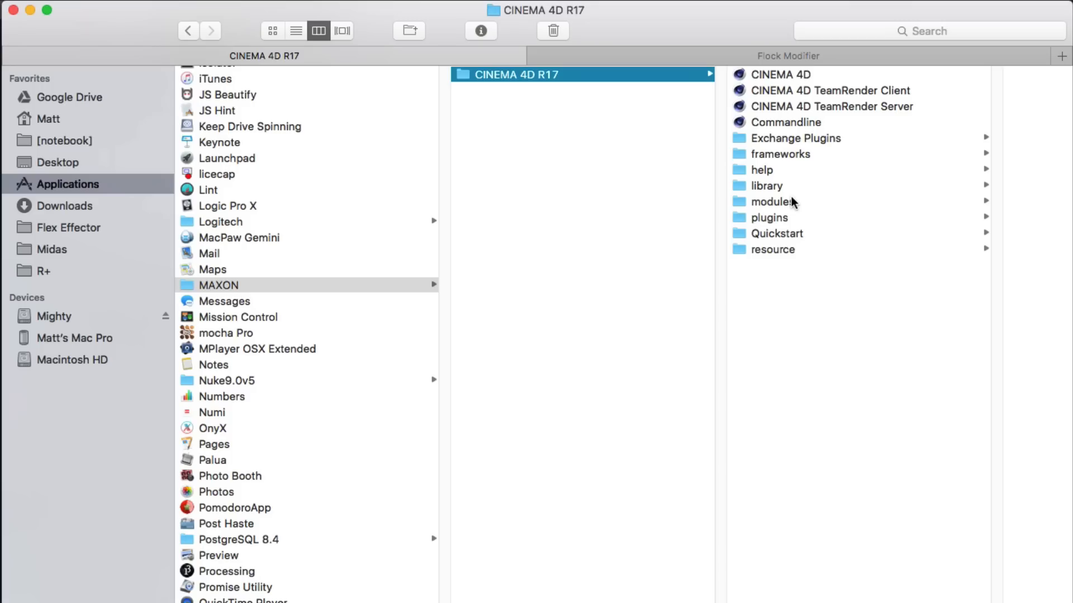
{"action": "left_click", "coordinate": [772, 216]}
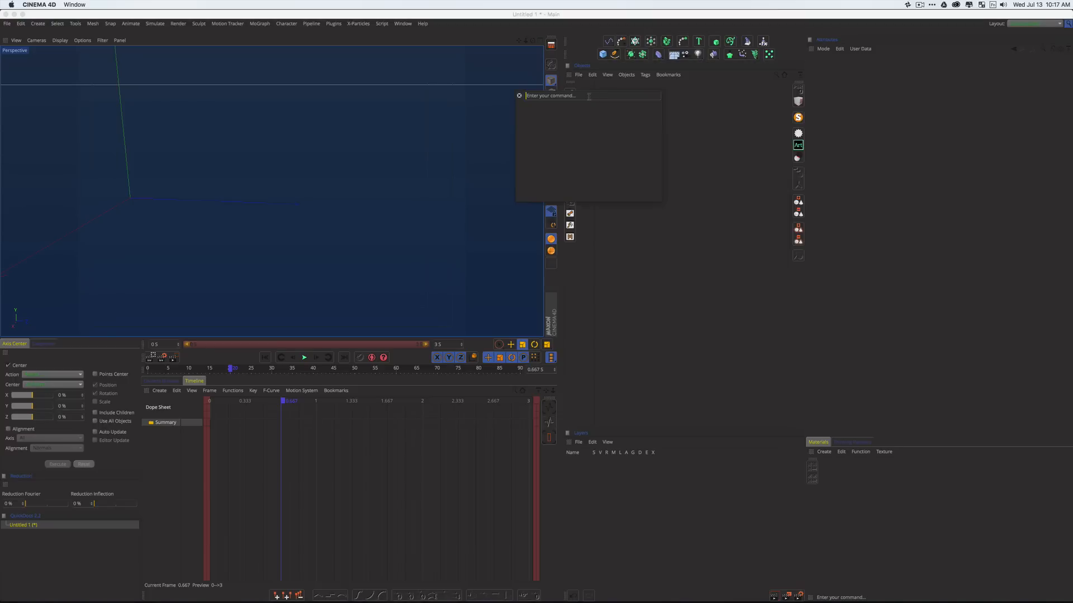
Switch to CINEMA 4D, add a standard particle Emitter and play the animation
{"action": "type", "text": "emitter"}
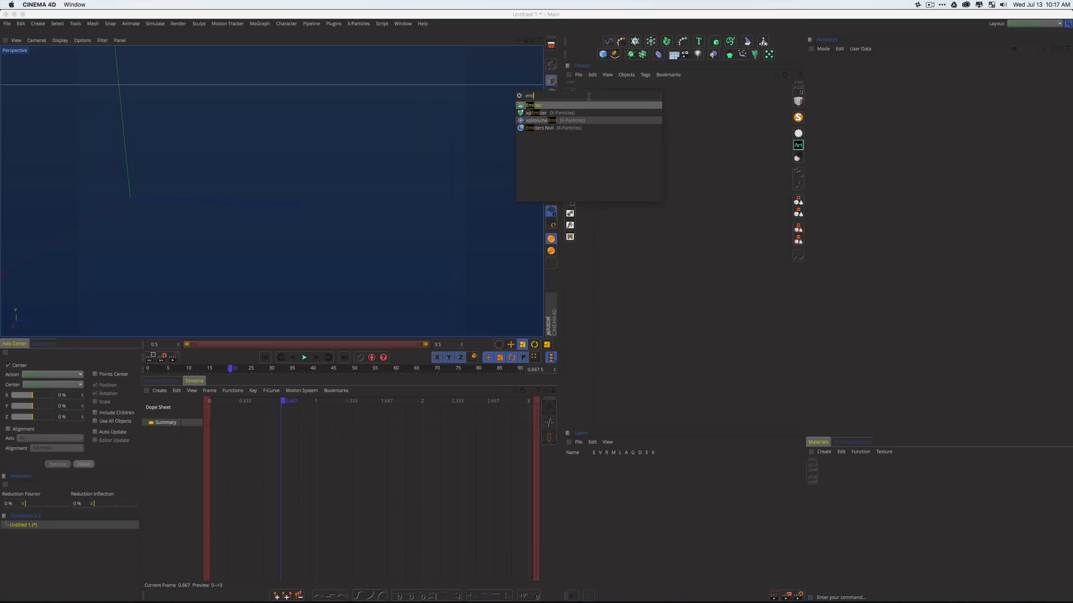
{"action": "key", "text": "Return"}
{"action": "left_click", "coordinate": [269, 359]}
{"action": "left_click_drag", "start_coordinate": [164, 204], "coordinate": [234, 189], "text": "alt"}
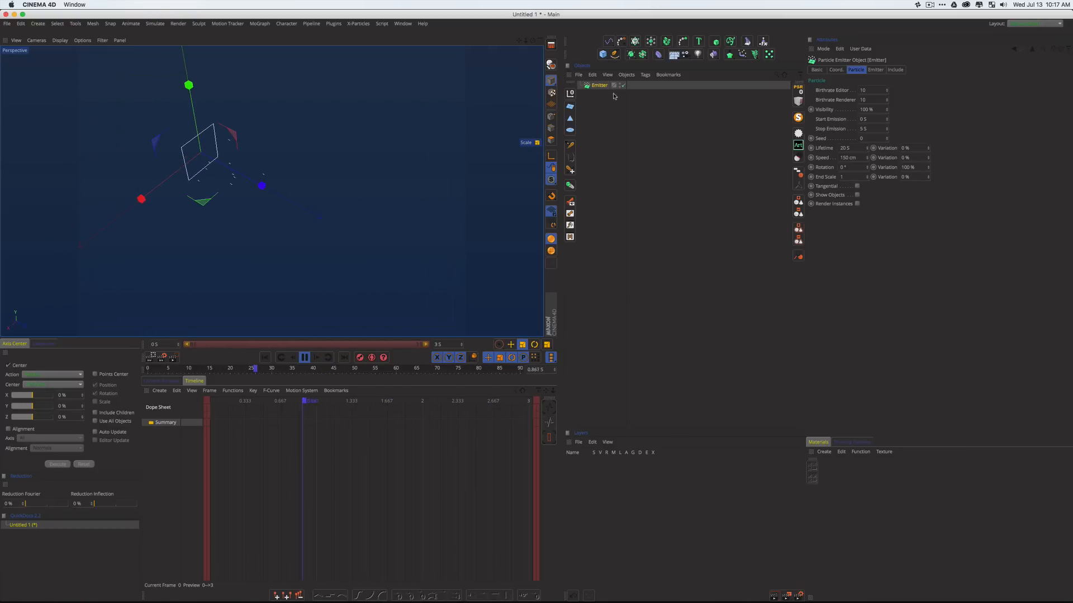
Create a sphere and set its radius to 10 cm
{"action": "left_click", "coordinate": [602, 54]}
{"action": "left_click", "coordinate": [776, 80]}
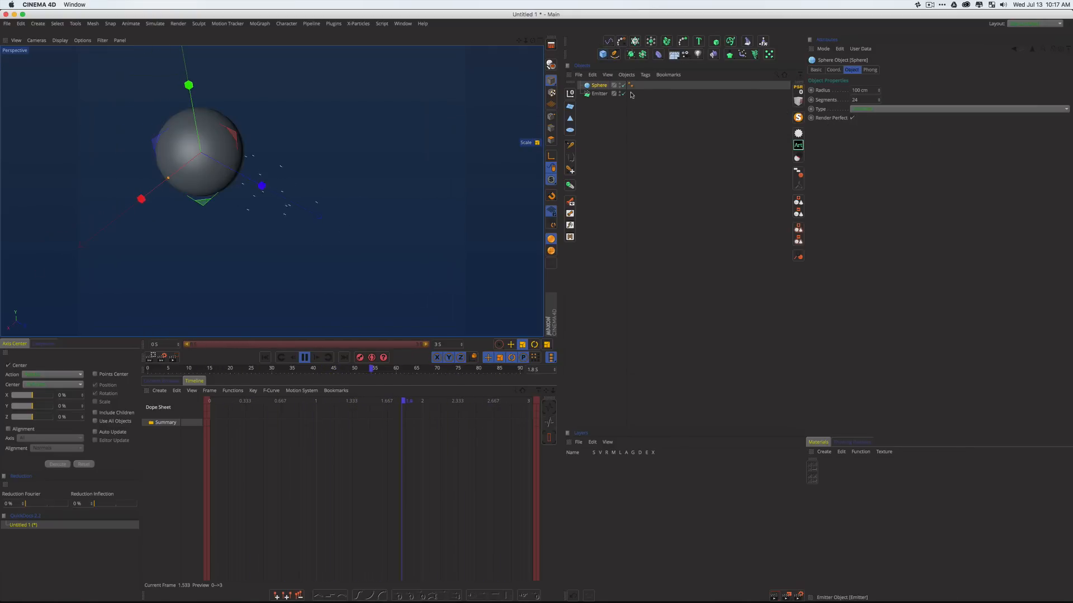
{"action": "left_click", "coordinate": [600, 87]}
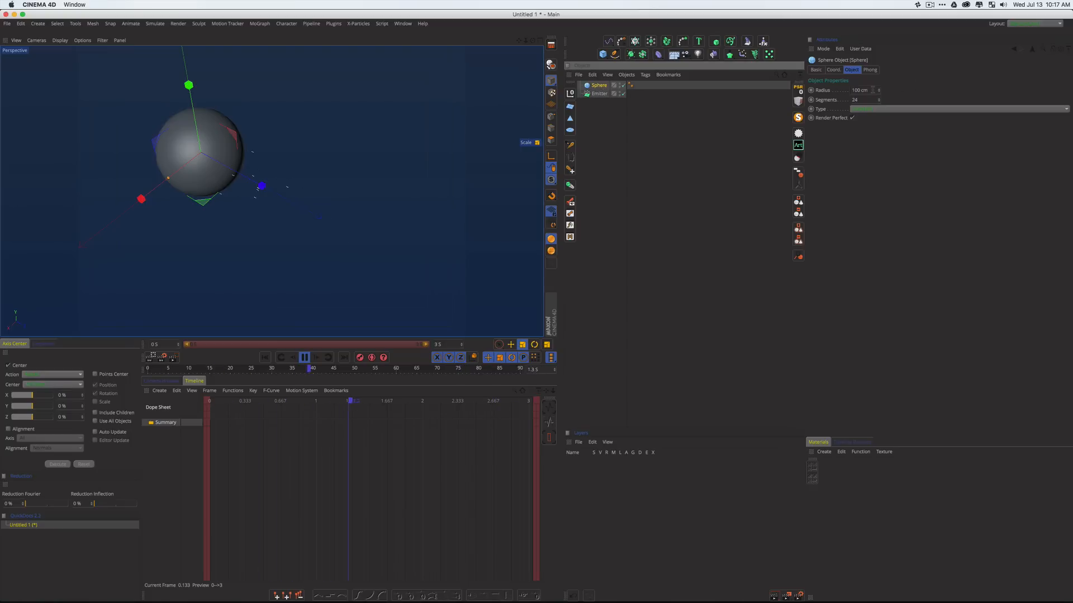
{"action": "left_click", "coordinate": [871, 90]}
{"action": "type", "text": "10"}
{"action": "key", "text": "Return"}
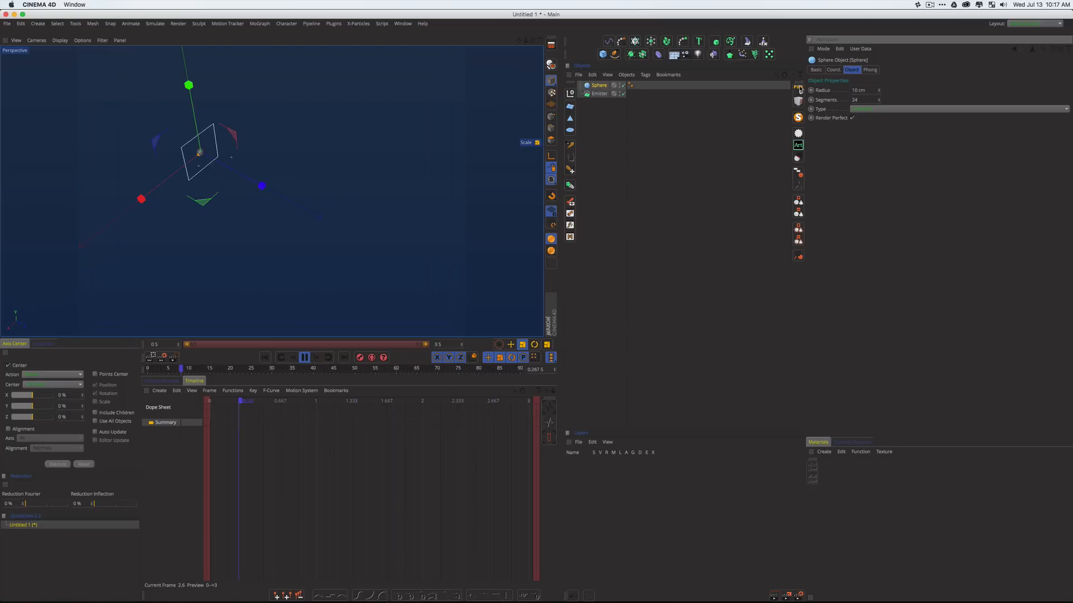
Make the sphere a child of the Emitter, enable Show Objects on the emitter and stop playback
{"action": "left_click_drag", "start_coordinate": [598, 85], "coordinate": [607, 95]}
{"action": "left_click", "coordinate": [599, 85]}
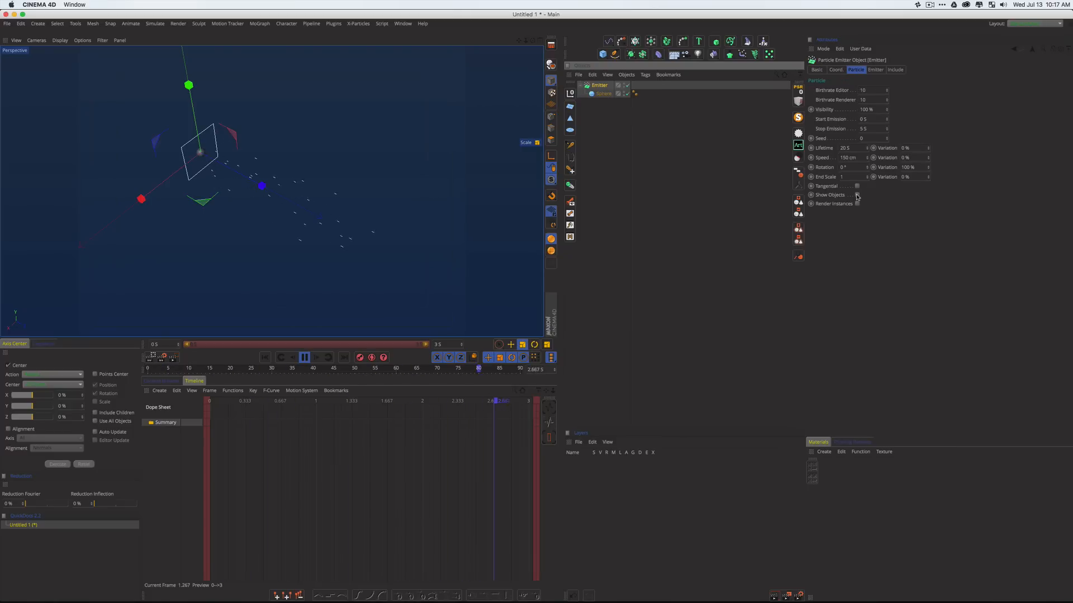
{"action": "left_click", "coordinate": [857, 195]}
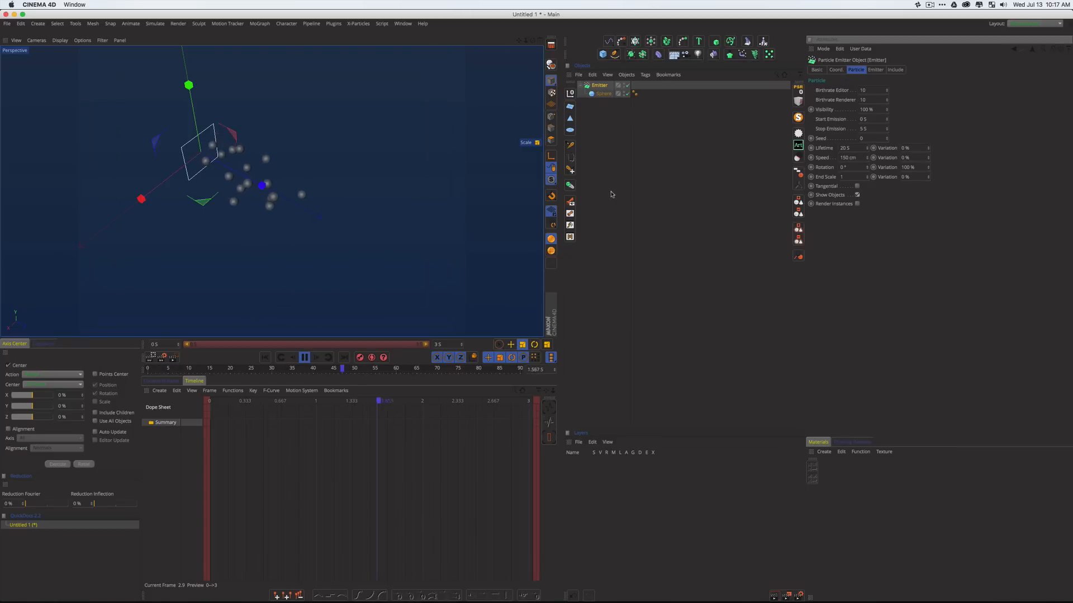
{"action": "left_click", "coordinate": [603, 159]}
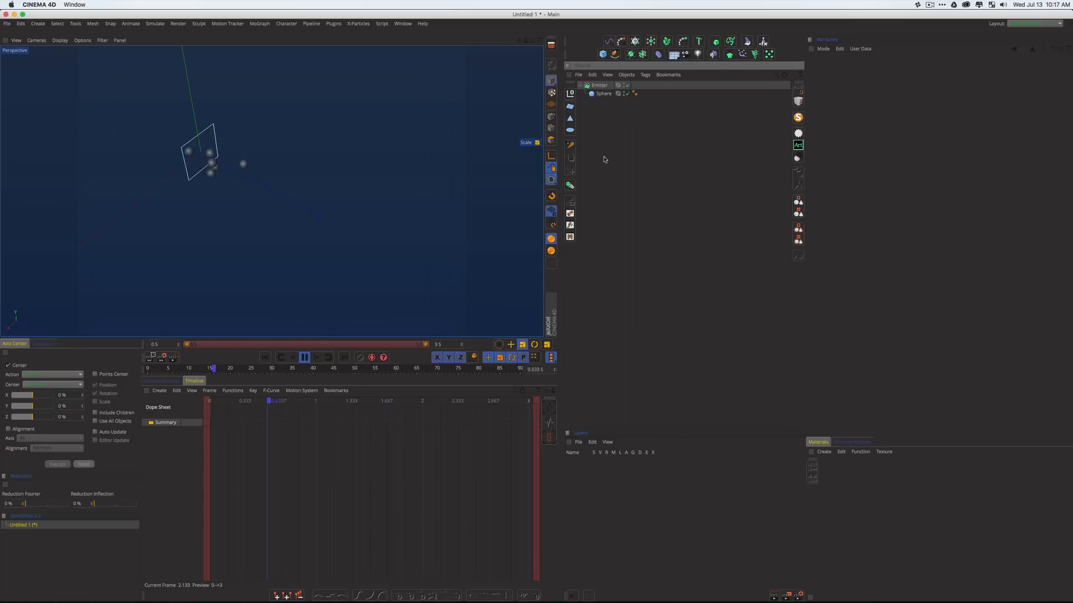
{"action": "left_click", "coordinate": [304, 358]}
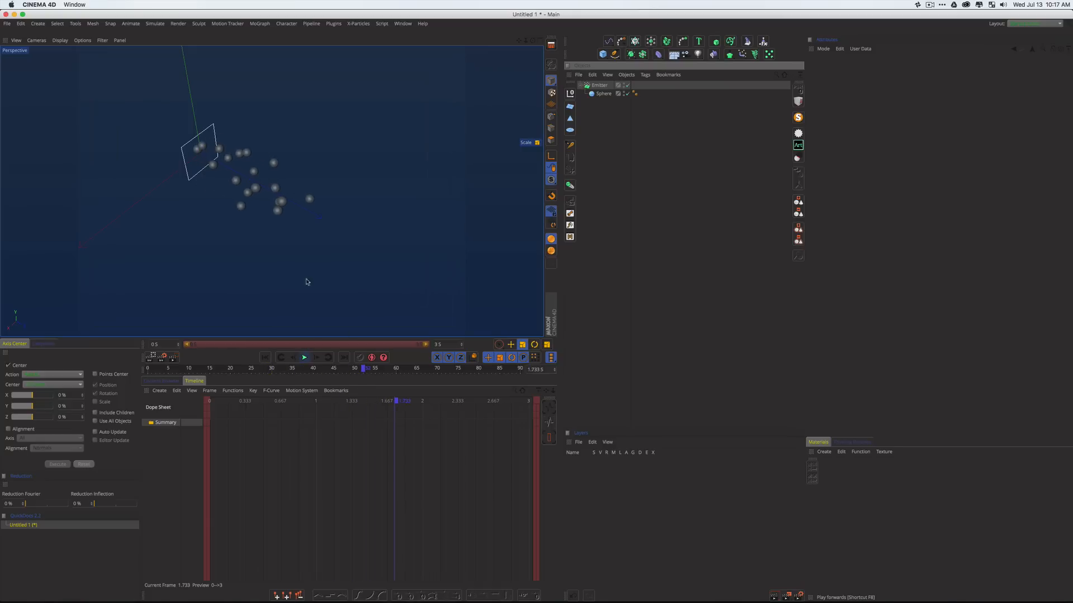
Detach the Flock Modifier plugin's commands as a floating palette and place it over the viewport
{"action": "left_click", "coordinate": [334, 24]}
{"action": "mouse_move", "coordinate": [380, 78]}
{"action": "left_click", "coordinate": [444, 74]}
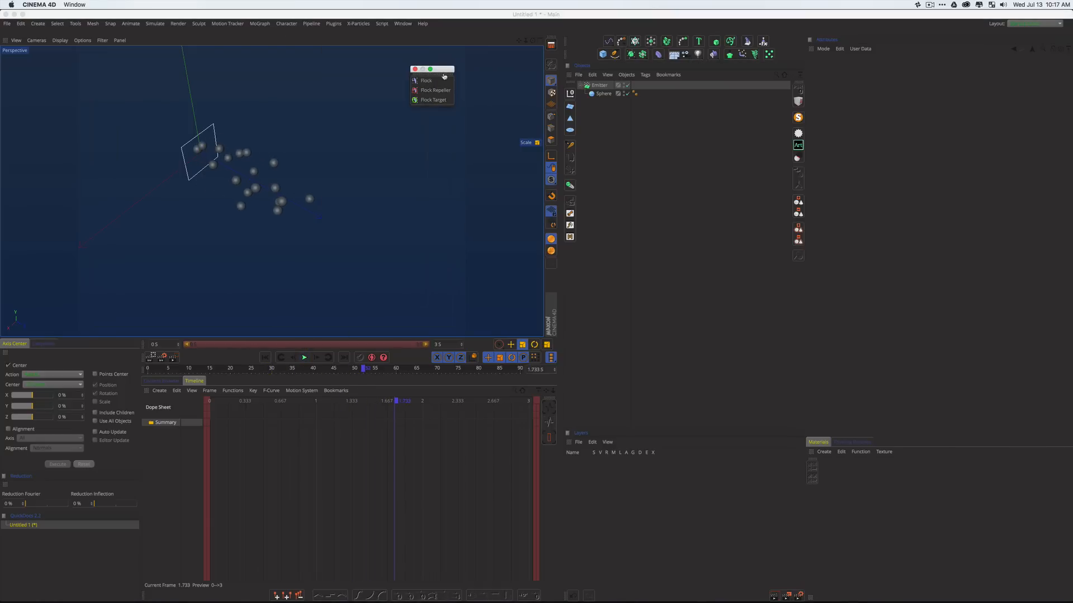
{"action": "left_click_drag", "start_coordinate": [443, 73], "coordinate": [489, 84]}
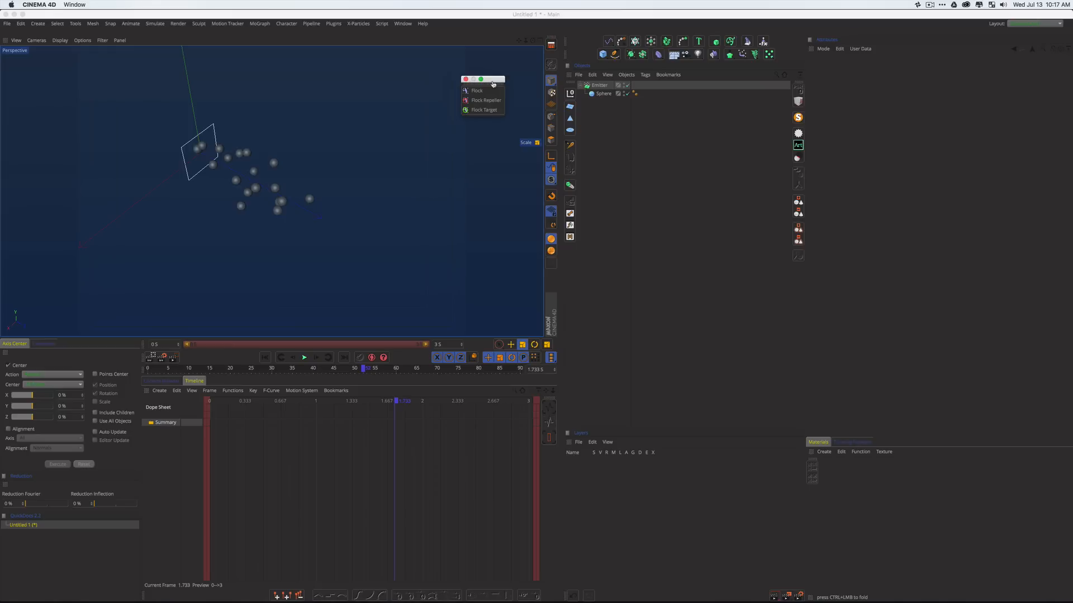
Add a Flock object and view its Flocking and Control settings
{"action": "left_click", "coordinate": [478, 93]}
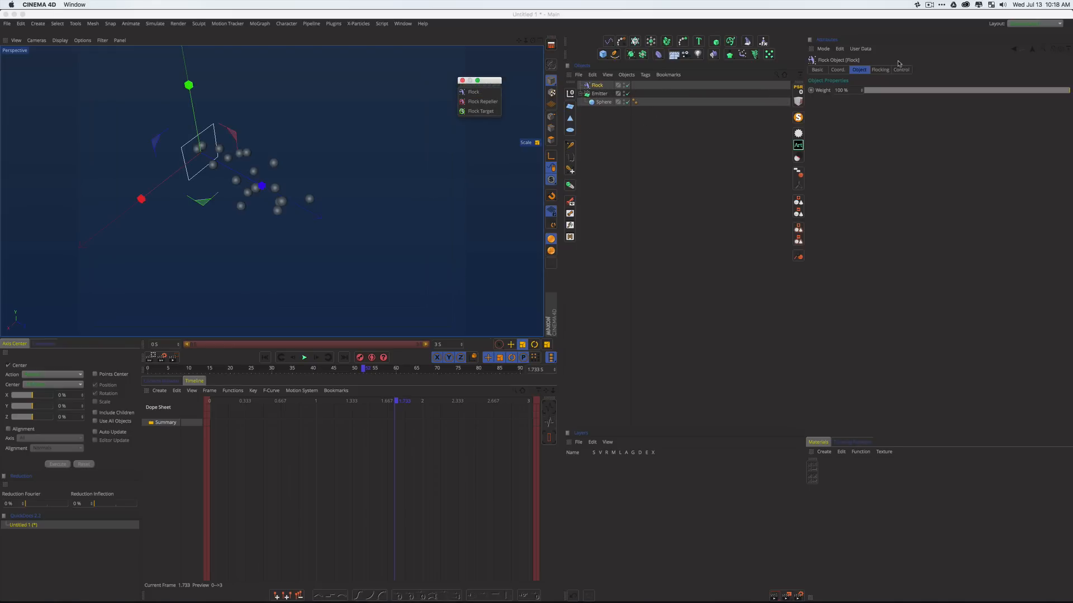
{"action": "left_click", "coordinate": [880, 70]}
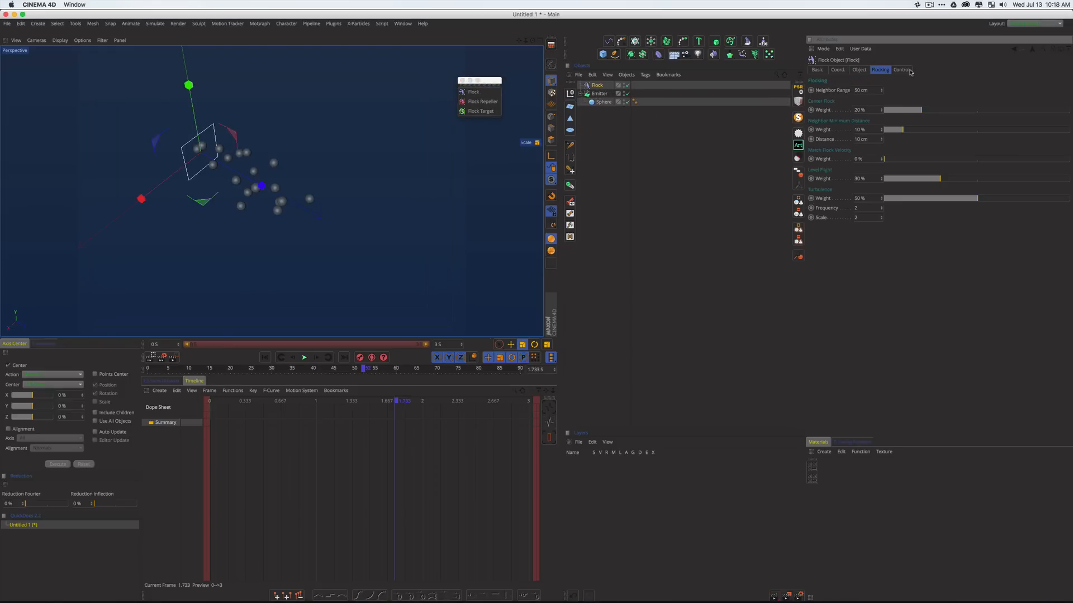
{"action": "left_click", "coordinate": [902, 69]}
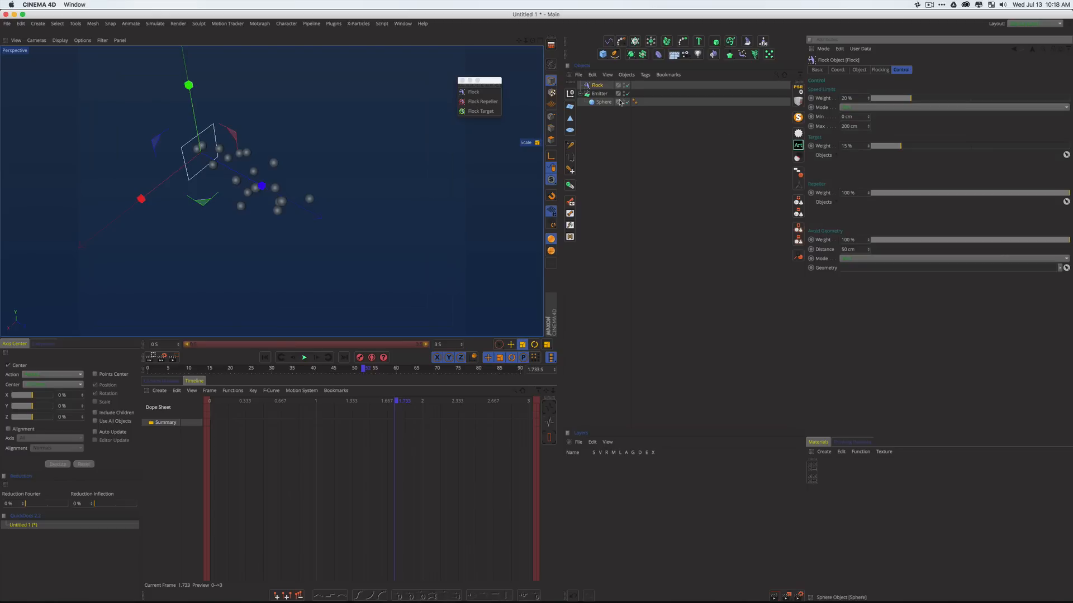
Group the Flock and Emitter objects under a null, expand the group and play the animation
{"action": "left_click", "coordinate": [600, 94]}
{"action": "left_click", "coordinate": [596, 85]}
{"action": "left_click", "coordinate": [603, 95], "text": "shift"}
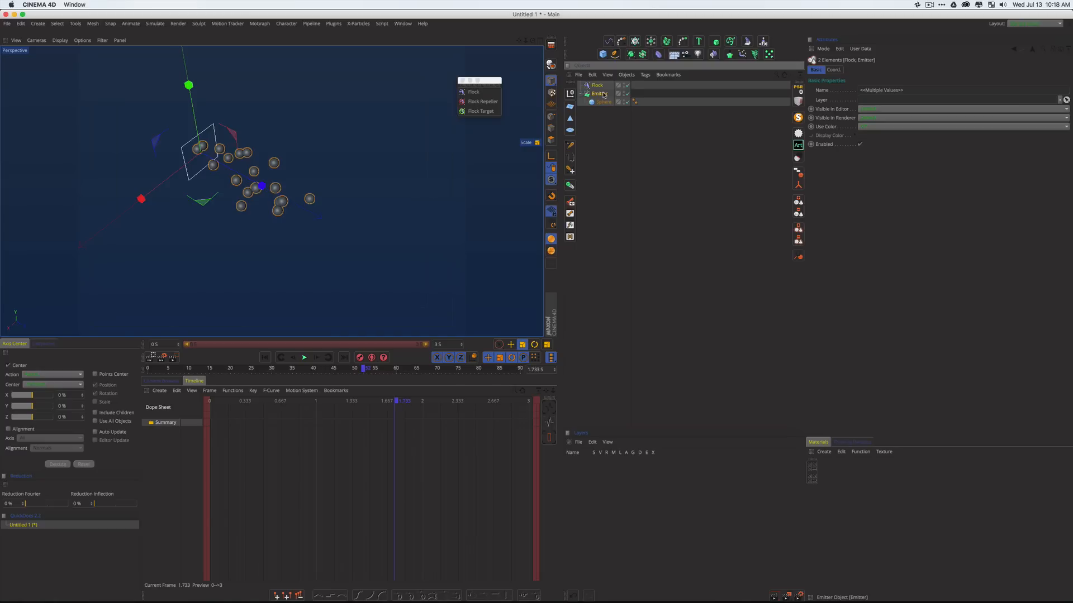
{"action": "key", "text": "alt+g"}
{"action": "left_click", "coordinate": [580, 86]}
{"action": "left_click", "coordinate": [610, 132]}
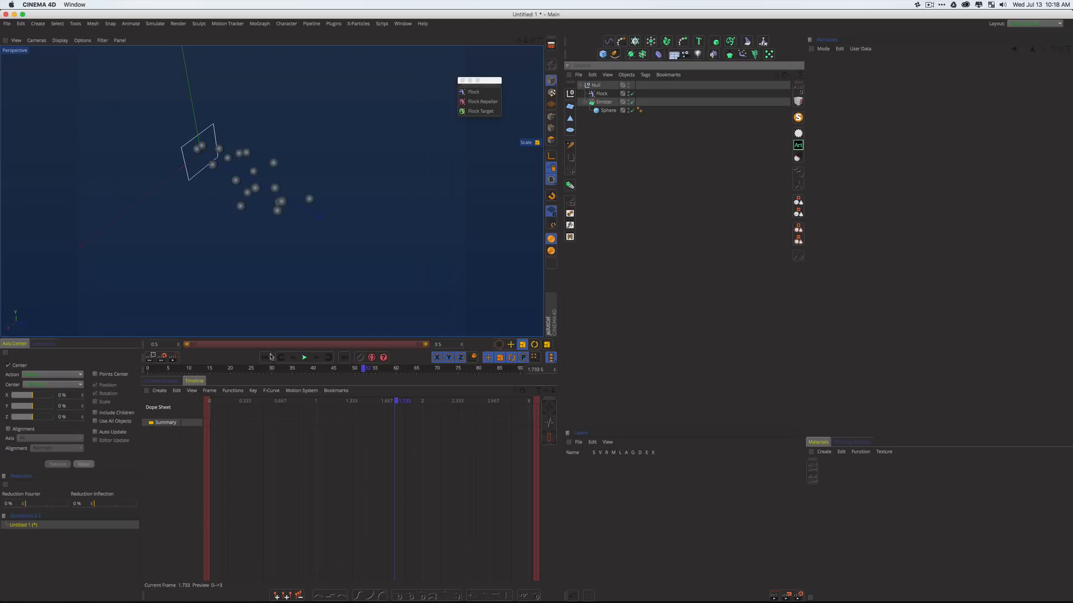
{"action": "left_click", "coordinate": [305, 358]}
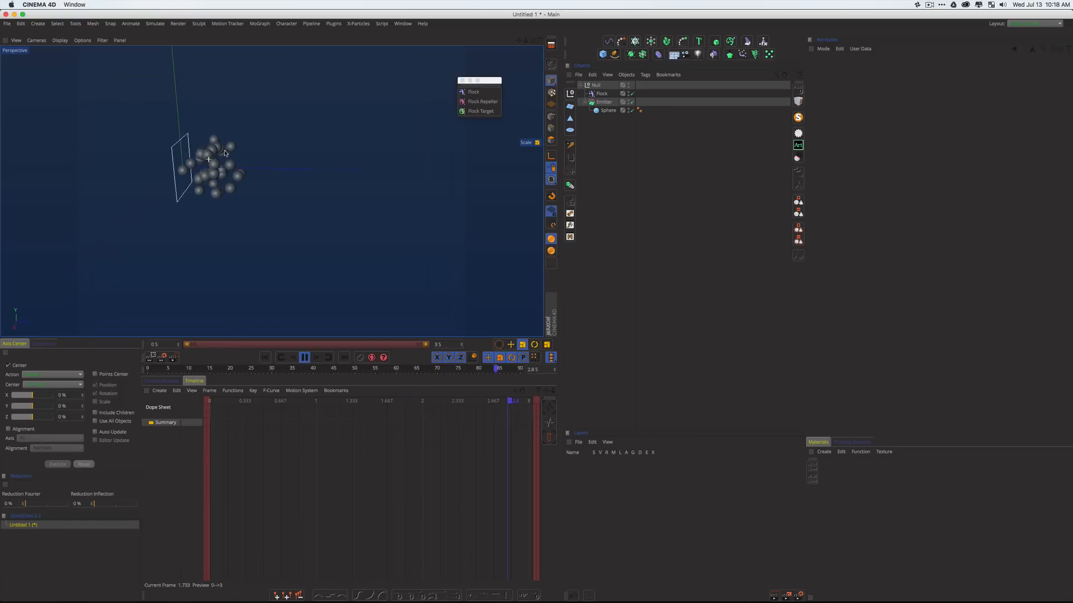
Rename the parent null as My Flock and the emitter as Base Emitter
{"action": "left_click", "coordinate": [595, 85]}
{"action": "type", "text": "My Flock"}
{"action": "key", "text": "Return"}
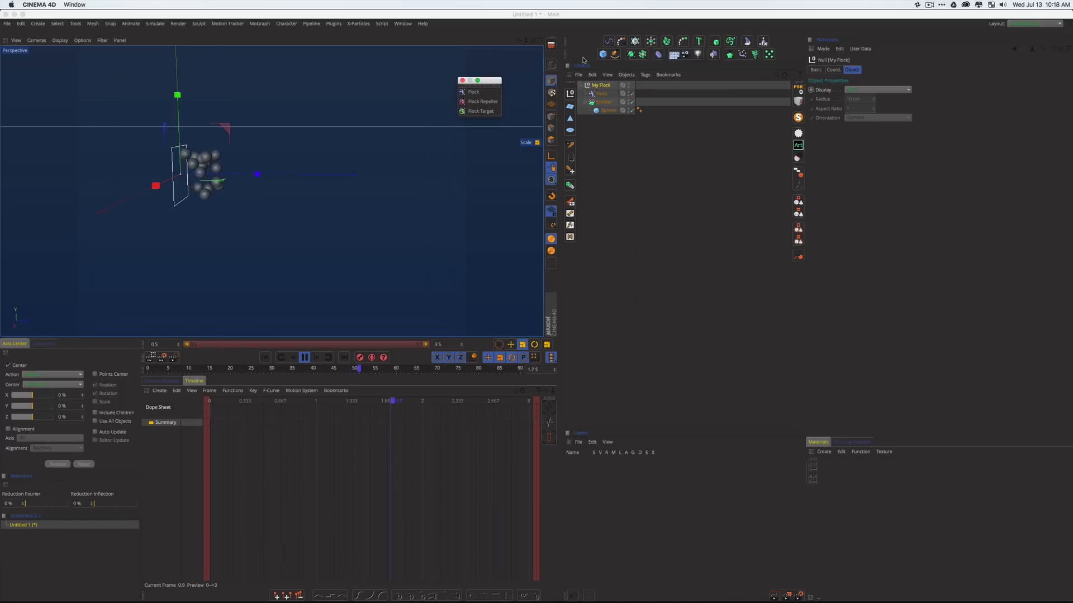
{"action": "double_click", "coordinate": [604, 103]}
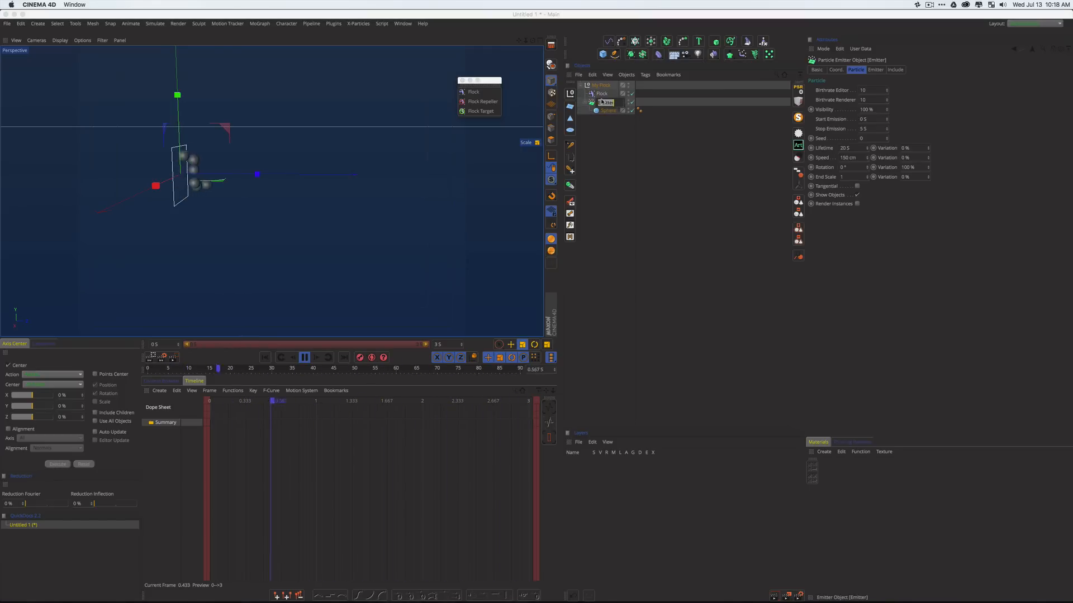
{"action": "type", "text": "E"}
{"action": "type", "text": "ase Emitter"}
{"action": "key", "text": "Return"}
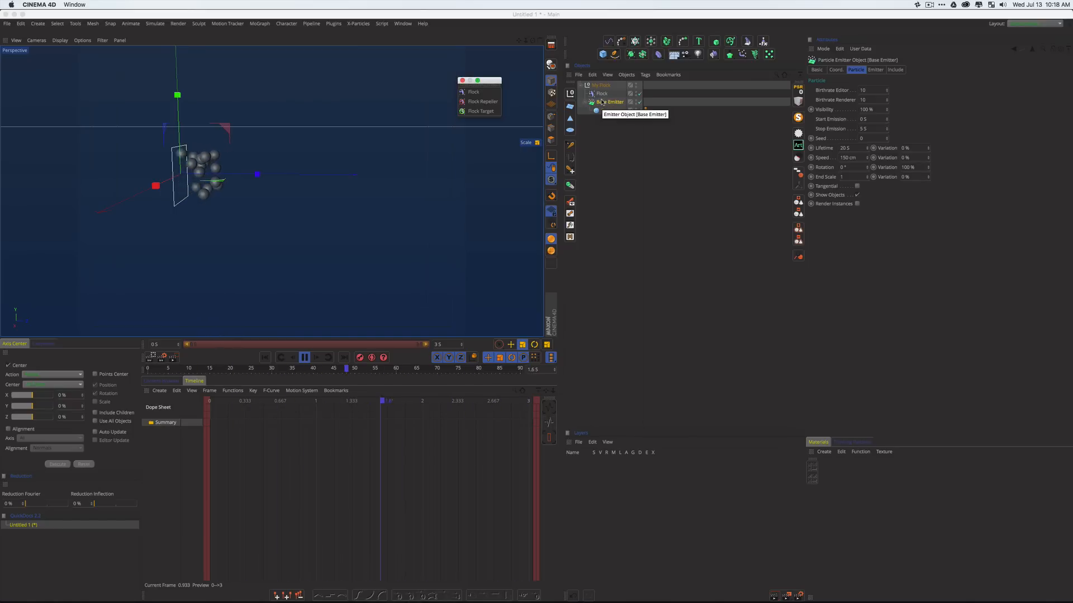
Rename the sphere under the emitter as Obj 1
{"action": "double_click", "coordinate": [607, 110]}
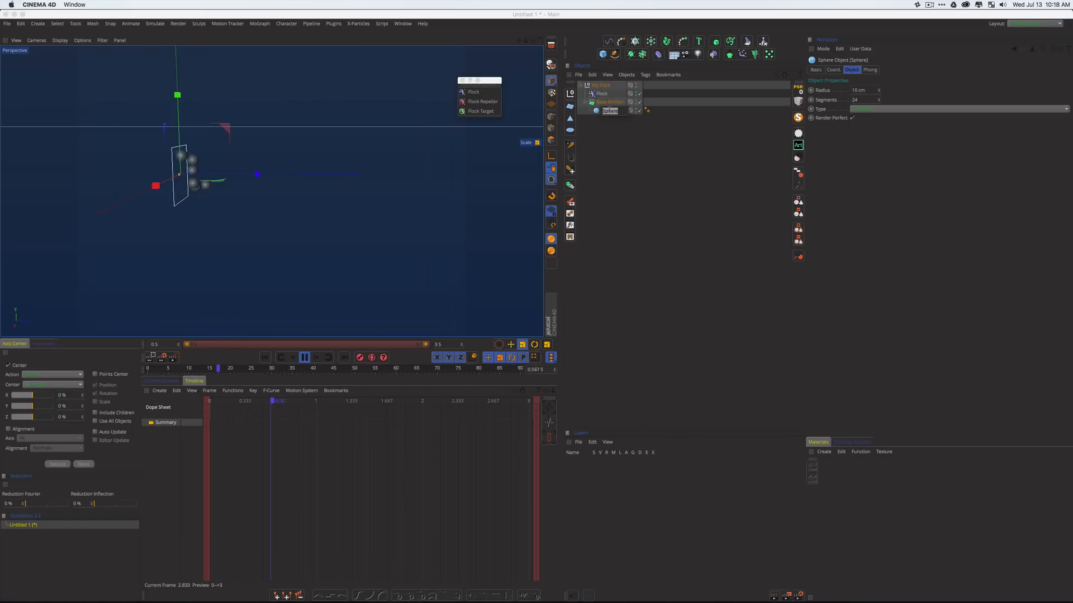
{"action": "type", "text": "Obj 1"}
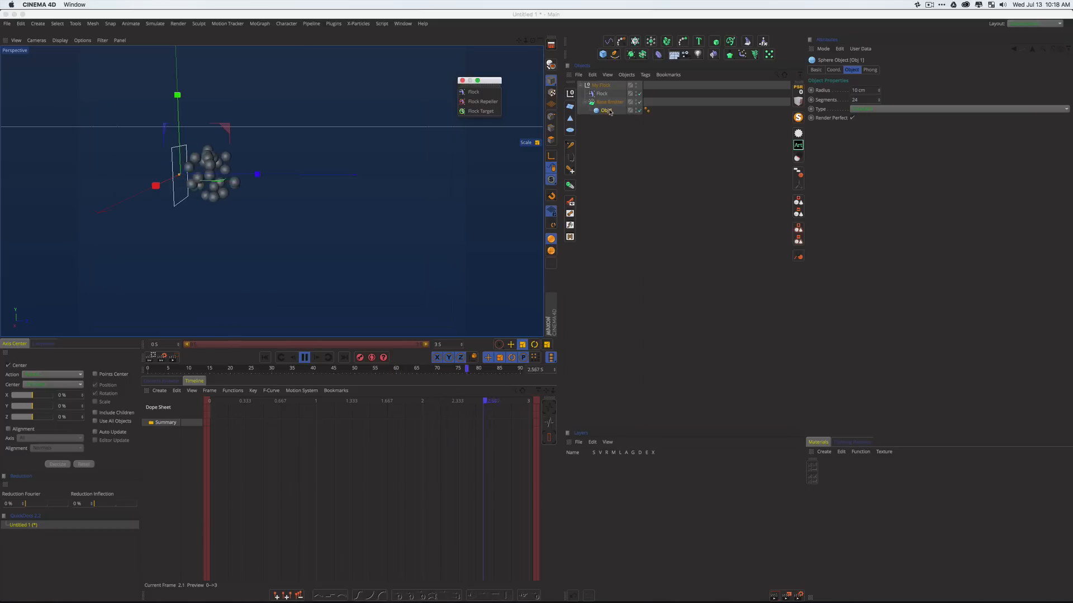
{"action": "left_click", "coordinate": [612, 141]}
Duplicate Obj 1 inside Base Emitter and name the copy Obj 2
{"action": "left_click_drag", "start_coordinate": [605, 111], "coordinate": [613, 118], "text": "ctrl"}
{"action": "double_click", "coordinate": [613, 119]}
{"action": "type", "text": "2"}
{"action": "key", "text": "Return"}
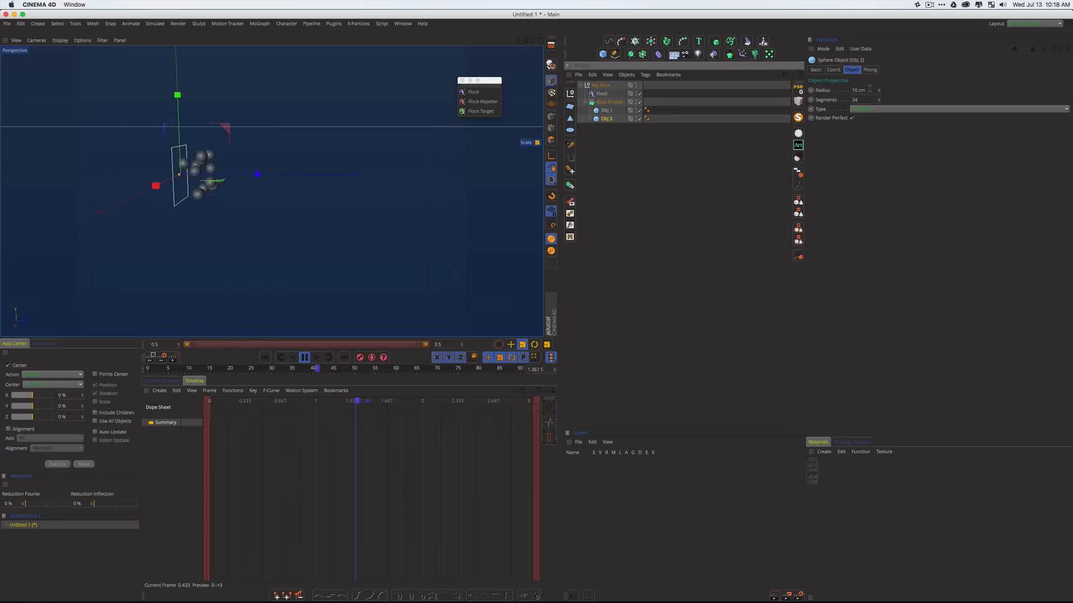
Set the radius of Obj 2 to 7 cm
{"action": "double_click", "coordinate": [870, 89]}
{"action": "type", "text": "1"}
{"action": "key", "text": "Return"}
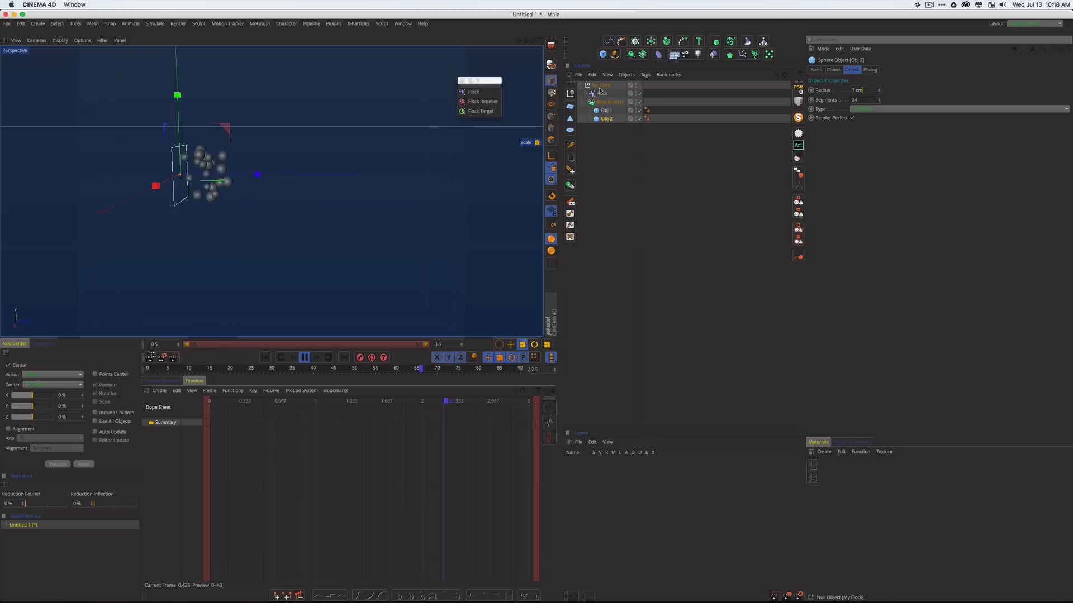
Add a Flock Target object to the scene, outside the My Flock group
{"action": "left_click", "coordinate": [620, 174]}
{"action": "left_click", "coordinate": [602, 94]}
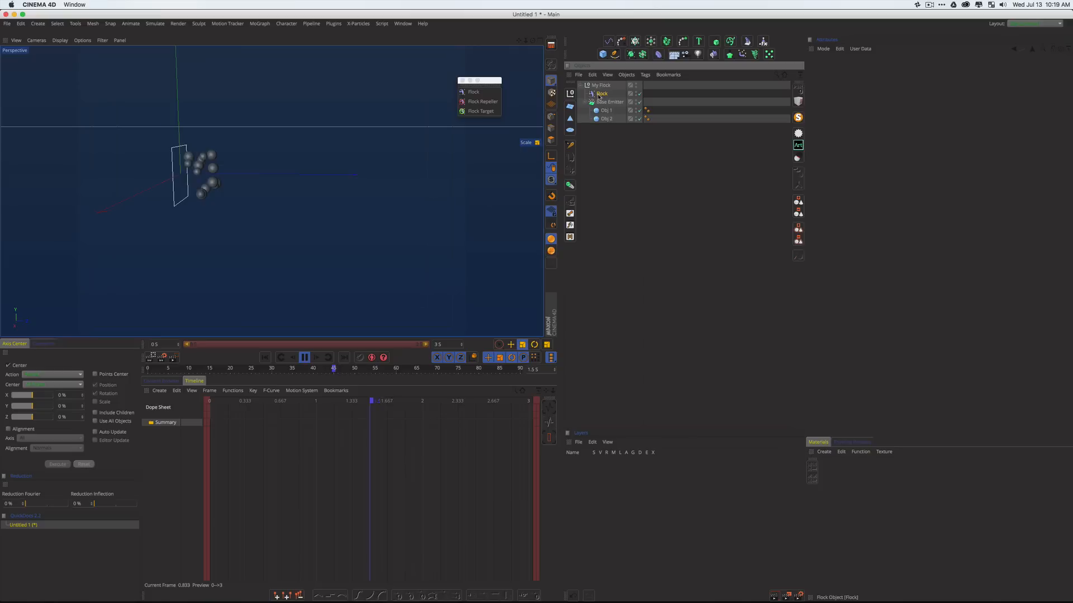
{"action": "left_click", "coordinate": [497, 111]}
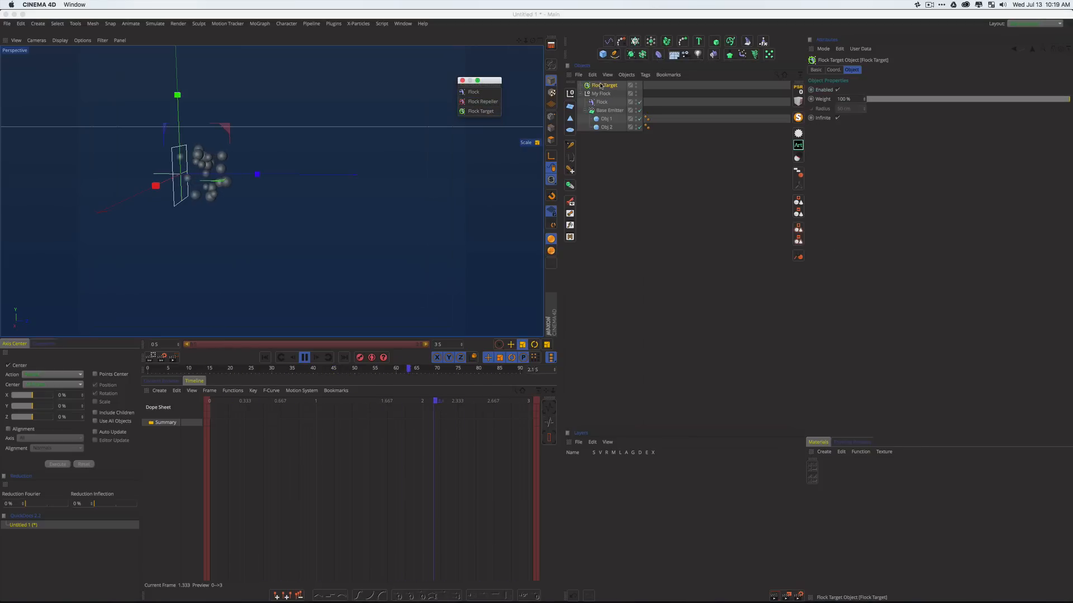
Move the Flock Target about 240 cm along Z away from the emitter and re-enter its name as Flock Target
{"action": "key", "text": "e"}
{"action": "left_click_drag", "start_coordinate": [256, 174], "coordinate": [391, 175]}
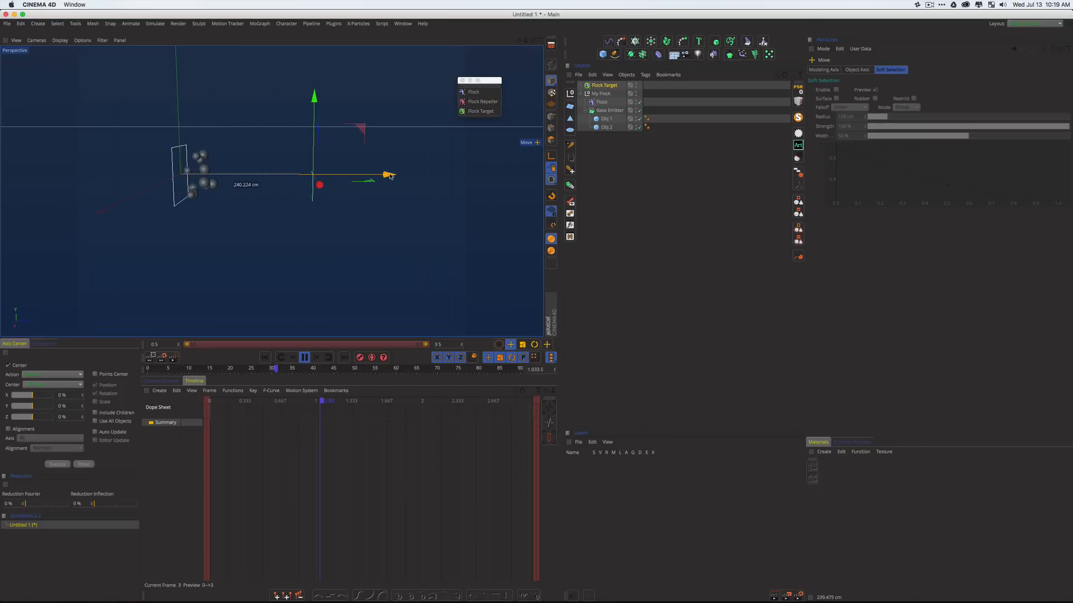
{"action": "double_click", "coordinate": [602, 86]}
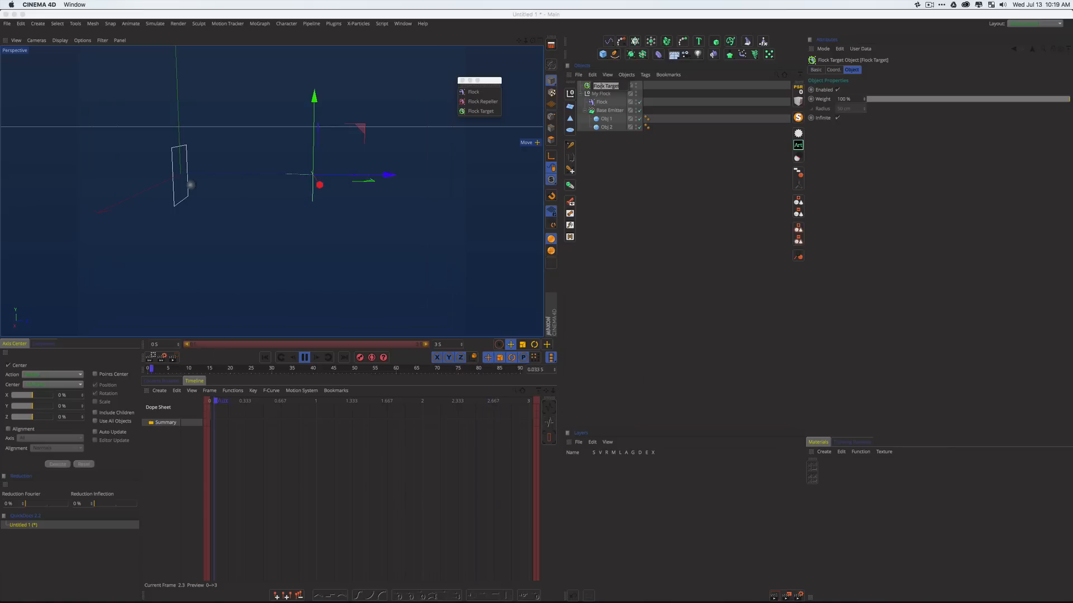
{"action": "type", "text": "Flock"}
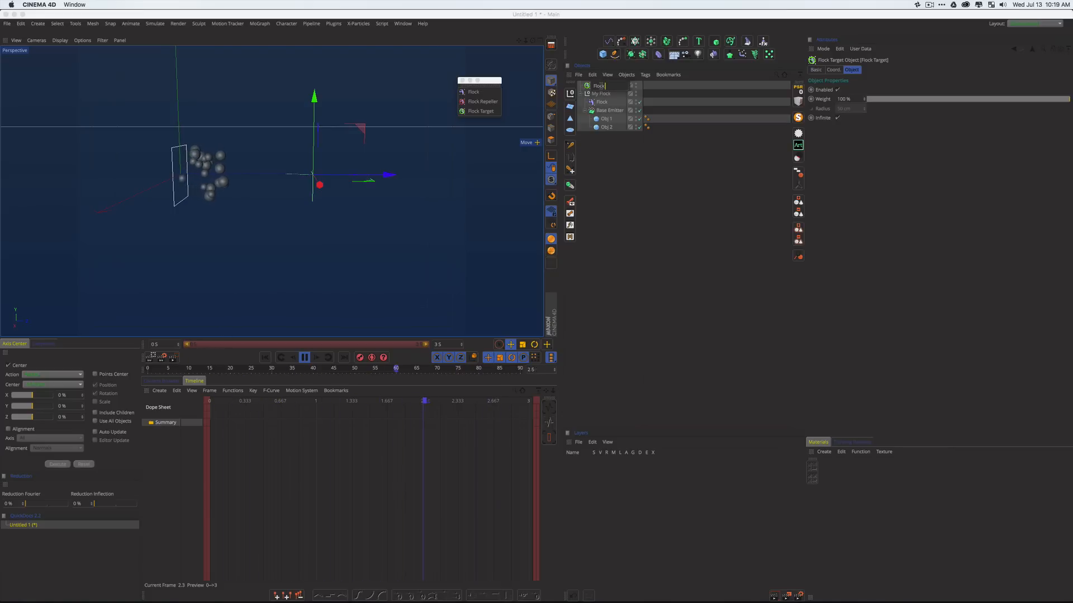
{"action": "type", "text": " Target"}
{"action": "key", "text": "Return"}
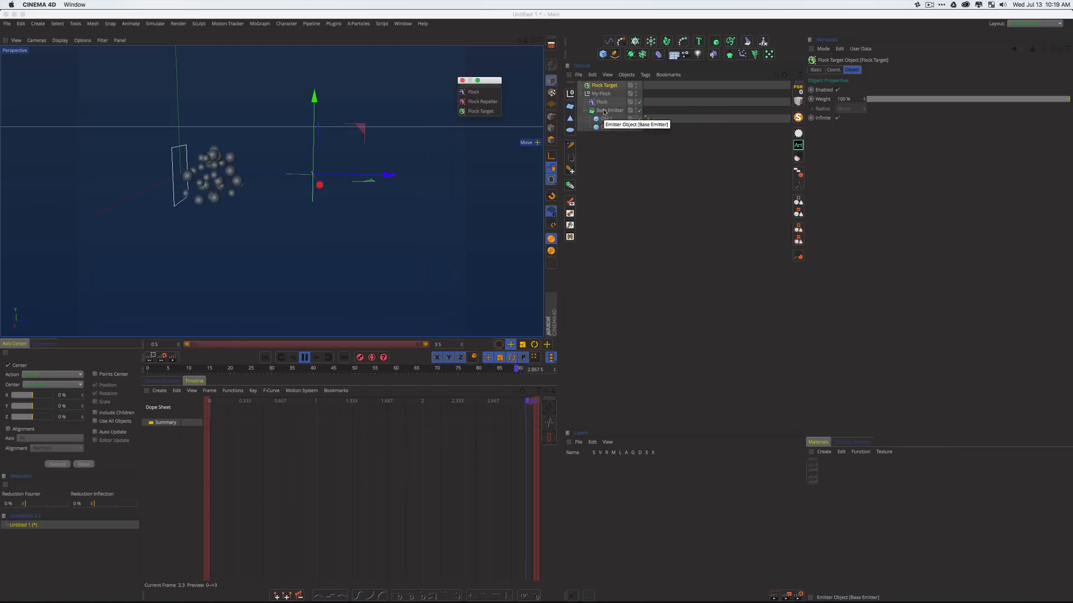
Link Flock Target as the target object of the Flock object and set the Target weight to 100%
{"action": "left_click", "coordinate": [604, 103]}
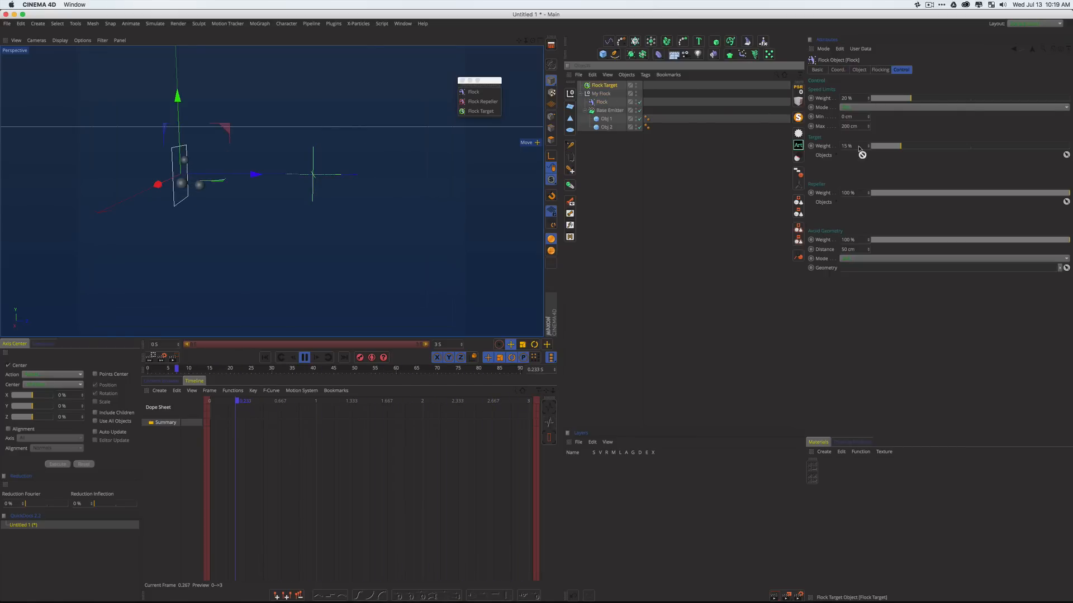
{"action": "left_click_drag", "start_coordinate": [876, 166], "coordinate": [1057, 149]}
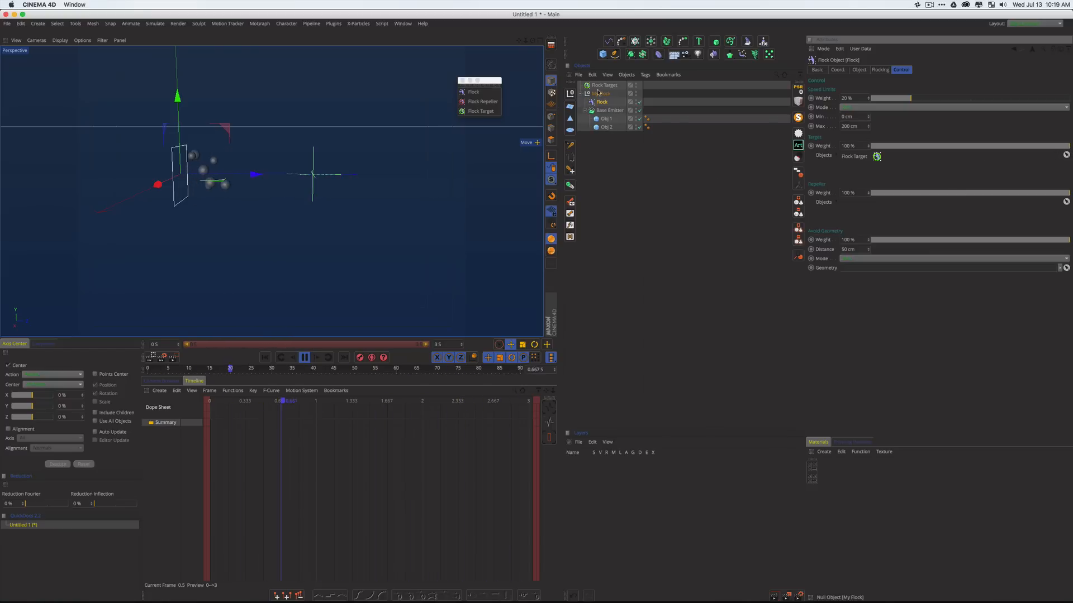
Shift the Flock Target sideways along positive X in the top view, off the emitter's axis
{"action": "left_click", "coordinate": [577, 87]}
{"action": "left_click_drag", "start_coordinate": [388, 117], "coordinate": [421, 113]}
{"action": "key", "text": "super+z"}
{"action": "key", "text": "F2"}
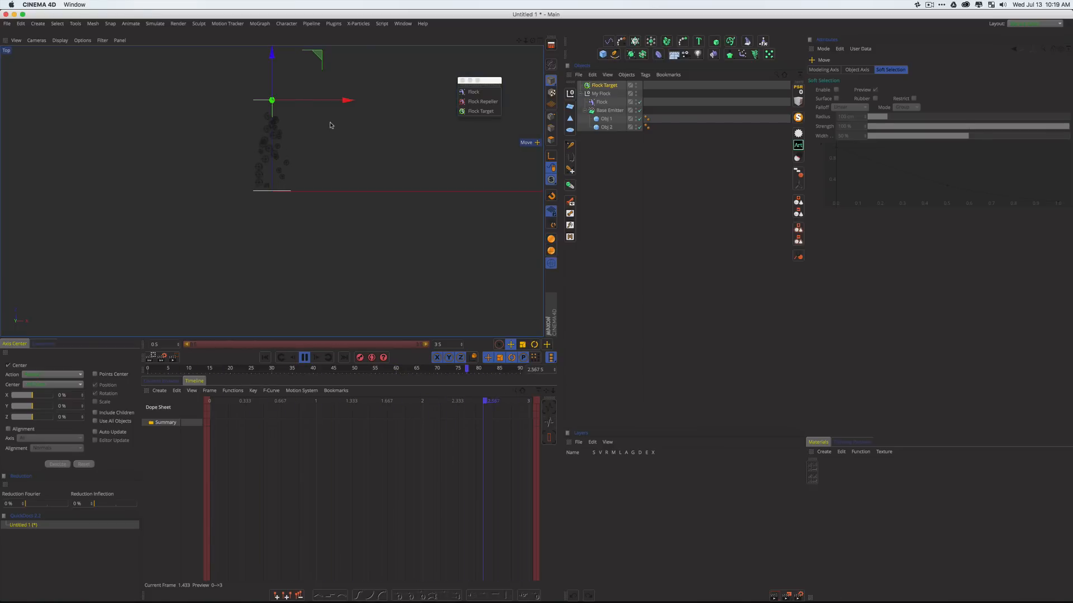
{"action": "middle_click_drag", "start_coordinate": [348, 173], "coordinate": [305, 183], "text": "alt"}
{"action": "scroll", "coordinate": [295, 189], "scroll_direction": "up", "scroll_amount": 3}
{"action": "left_click_drag", "start_coordinate": [321, 108], "coordinate": [376, 107]}
Set the Flock object's Neighbor Range to 46.7 cm and its Center Flock weight to 21%
{"action": "left_click", "coordinate": [602, 102]}
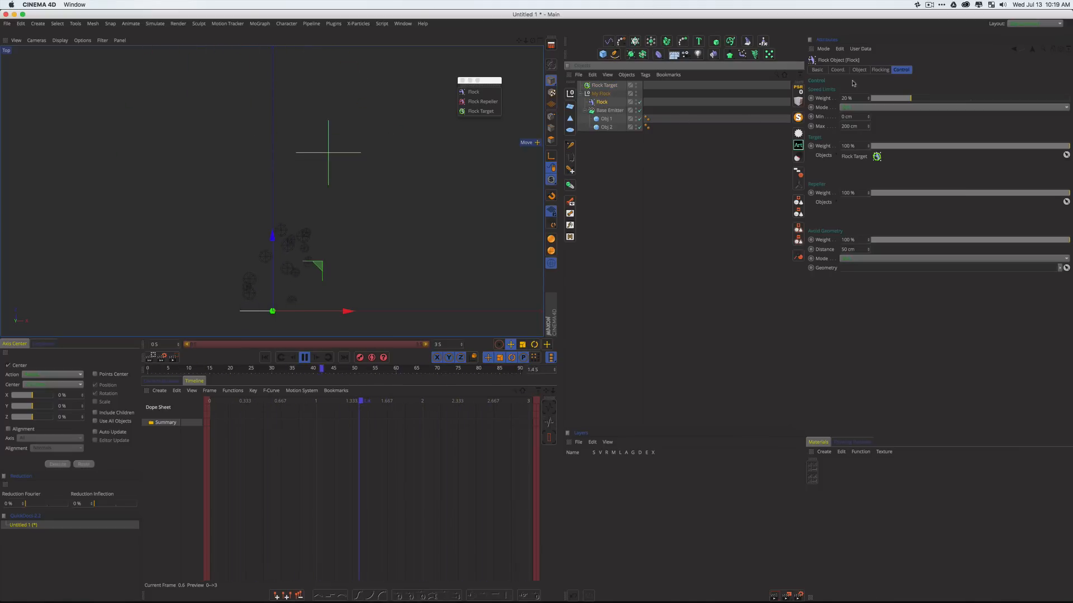
{"action": "left_click", "coordinate": [880, 70]}
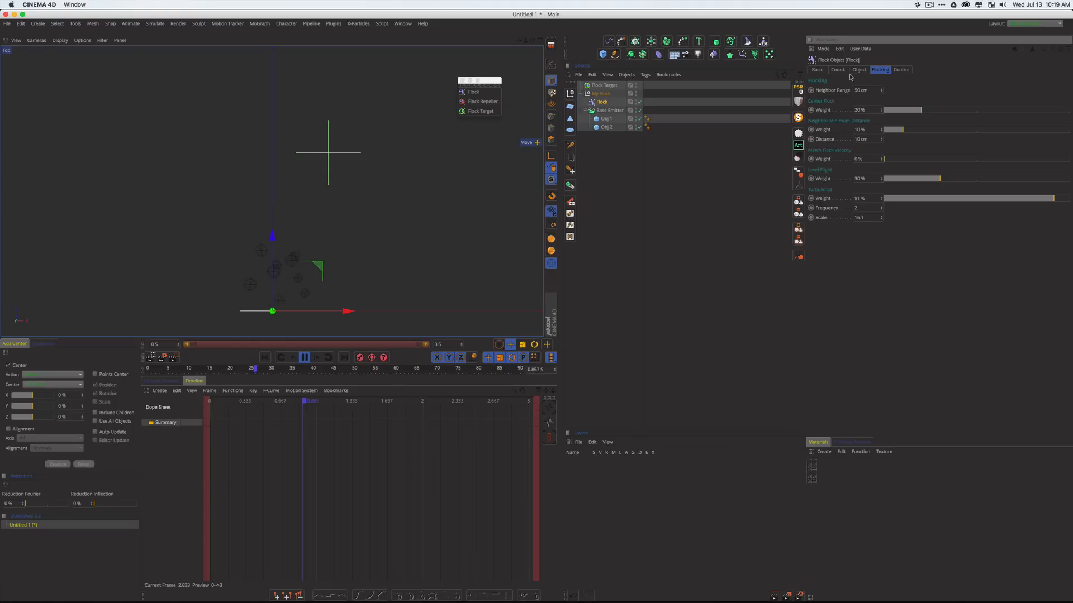
{"action": "left_click_drag", "start_coordinate": [882, 92], "coordinate": [881, 84]}
{"action": "mouse_move", "coordinate": [921, 110]}
{"action": "left_mouse_down"}
{"action": "mouse_move", "coordinate": [1010, 111]}
{"action": "mouse_move", "coordinate": [918, 108]}
{"action": "left_mouse_up"}
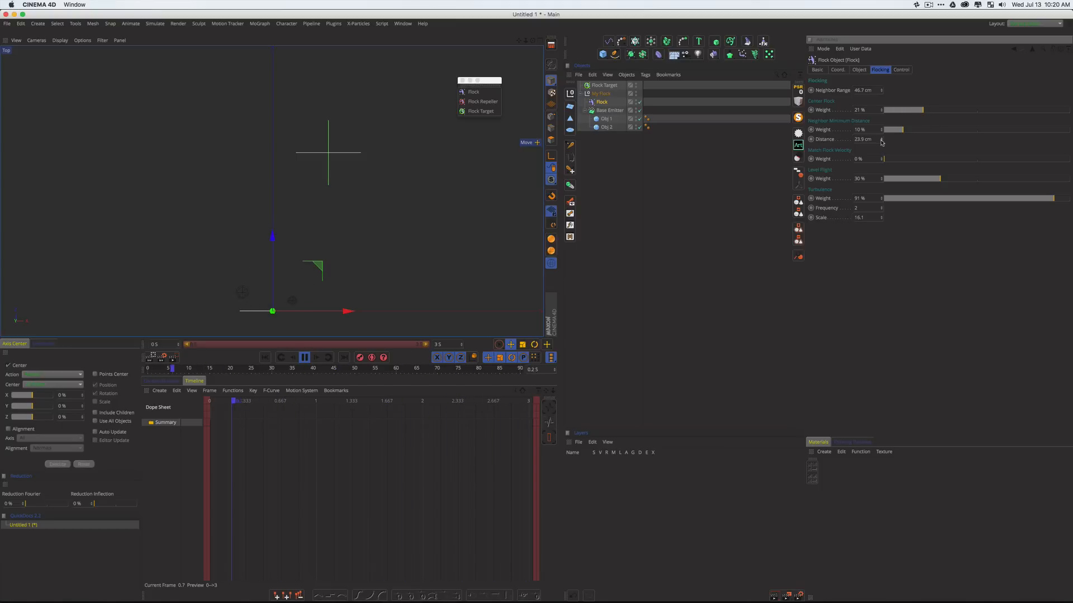
Set the Flock object's Neighbor Minimum Distance to 320.2 cm with 100% weight, leaving Match Flock Velocity at 0%
{"action": "left_click_drag", "start_coordinate": [881, 141], "coordinate": [881, 131]}
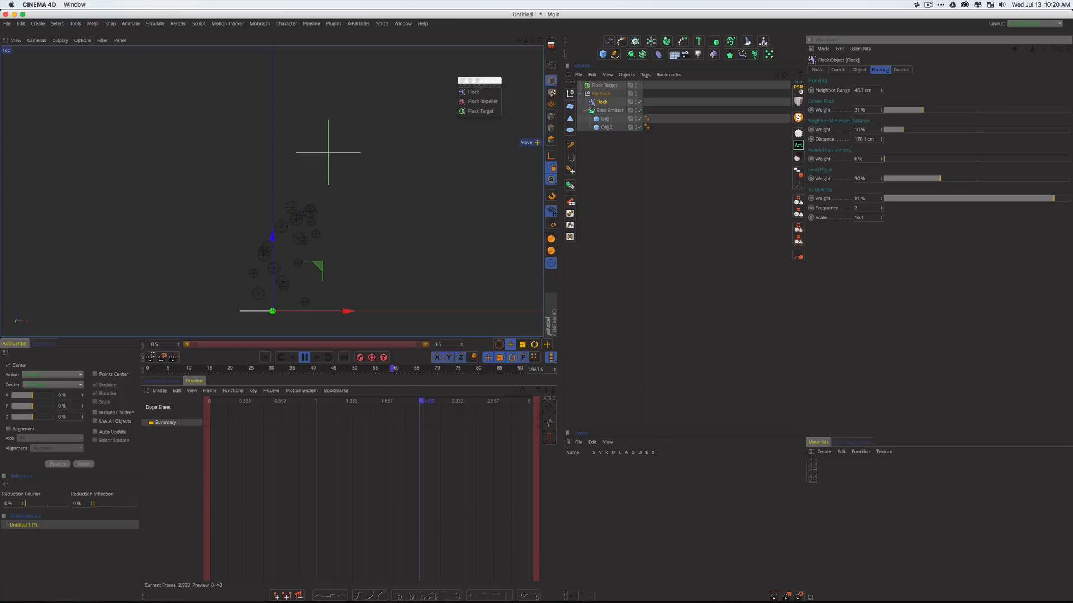
{"action": "left_click_drag", "start_coordinate": [928, 129], "coordinate": [1069, 129]}
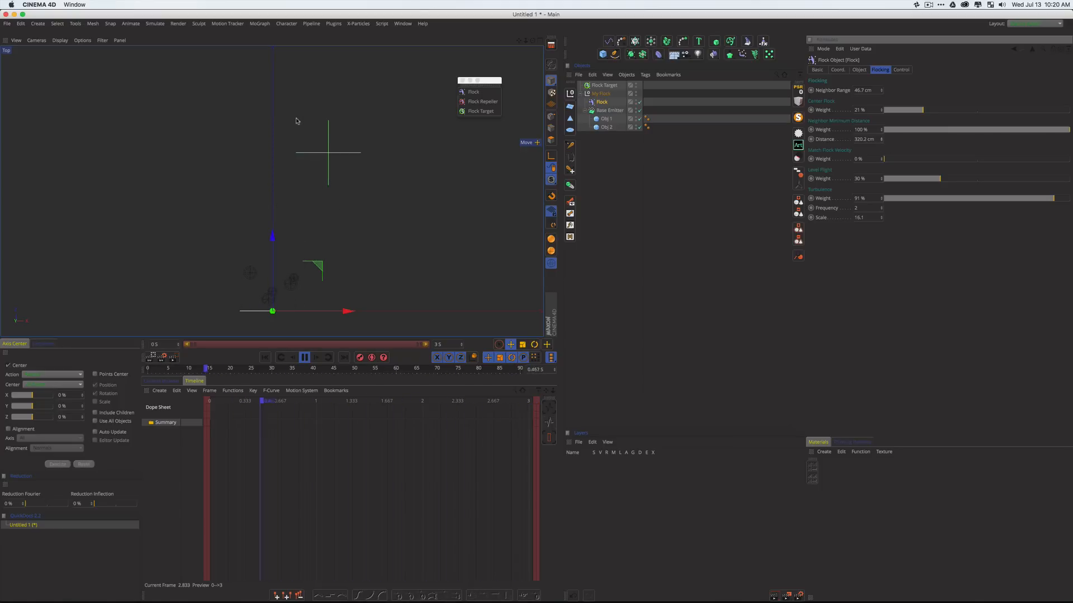
{"action": "left_click_drag", "start_coordinate": [911, 158], "coordinate": [876, 169]}
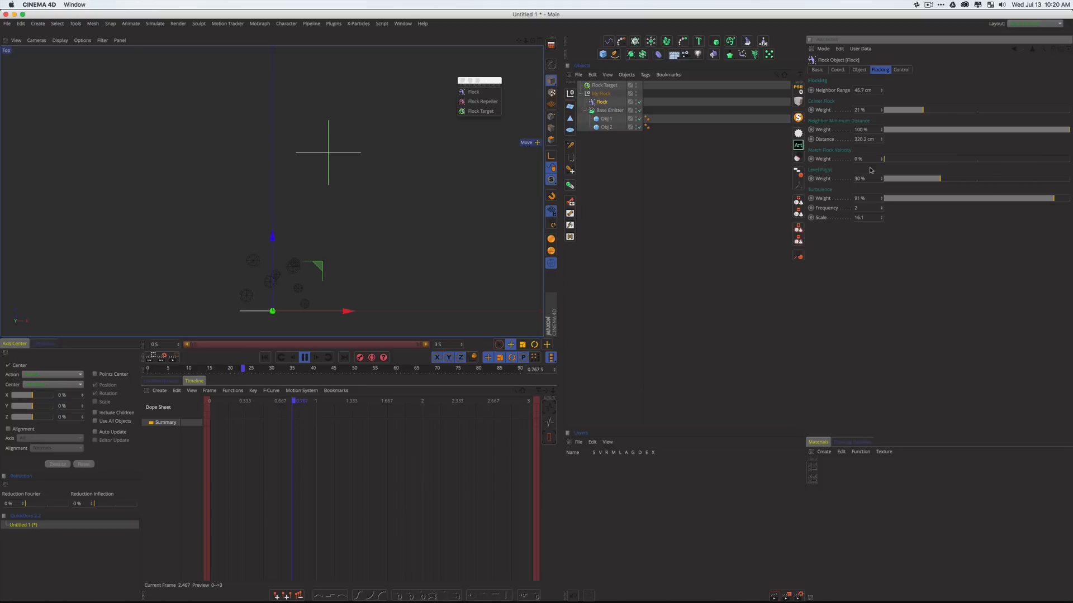
Set the Base Emitter's particle speed to 918 cm and its End Scale to 0
{"action": "left_click", "coordinate": [609, 111]}
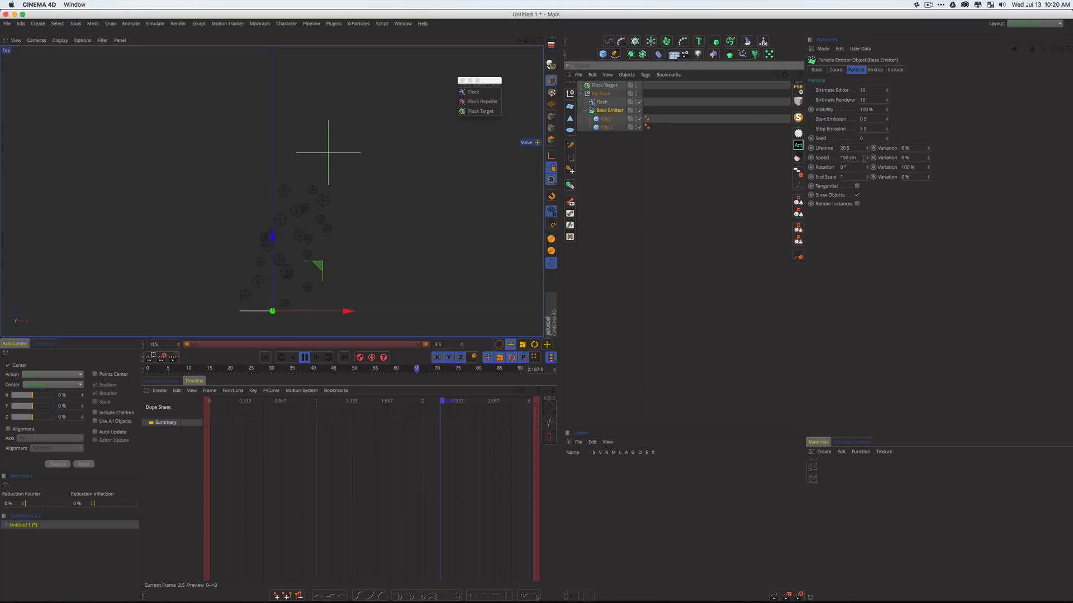
{"action": "left_click_drag", "start_coordinate": [865, 157], "coordinate": [866, 159]}
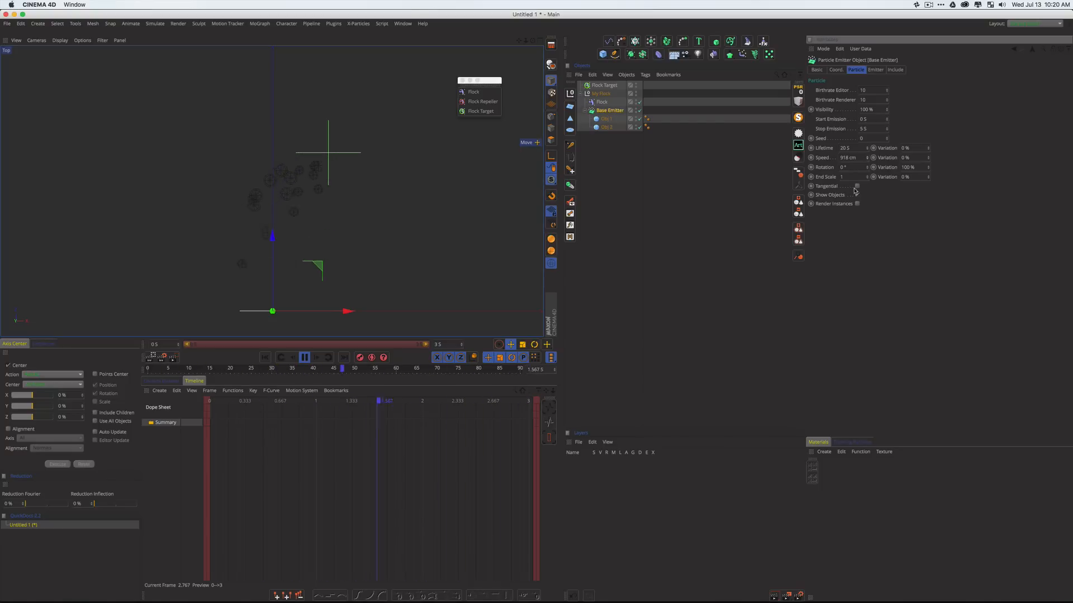
{"action": "double_click", "coordinate": [851, 177]}
{"action": "type", "text": "0"}
{"action": "key", "text": "Return"}
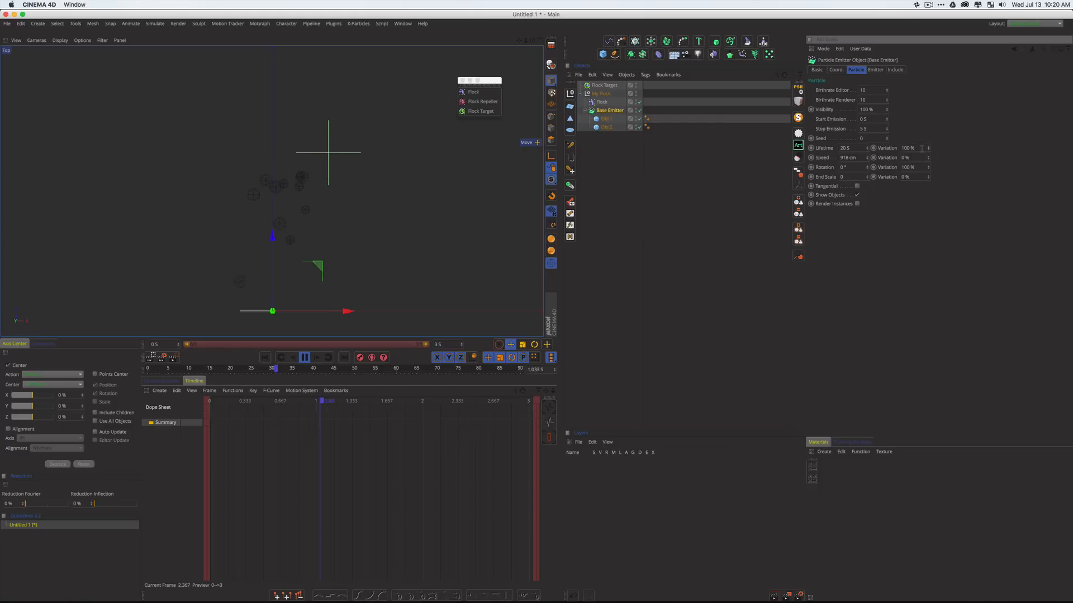
Set the Base Emitter's lifetime variation to 45%, Stop Emission to 20 s, and speed to 701 cm with 94% variation
{"action": "left_click_drag", "start_coordinate": [928, 150], "coordinate": [928, 140]}
{"action": "left_click", "coordinate": [866, 128]}
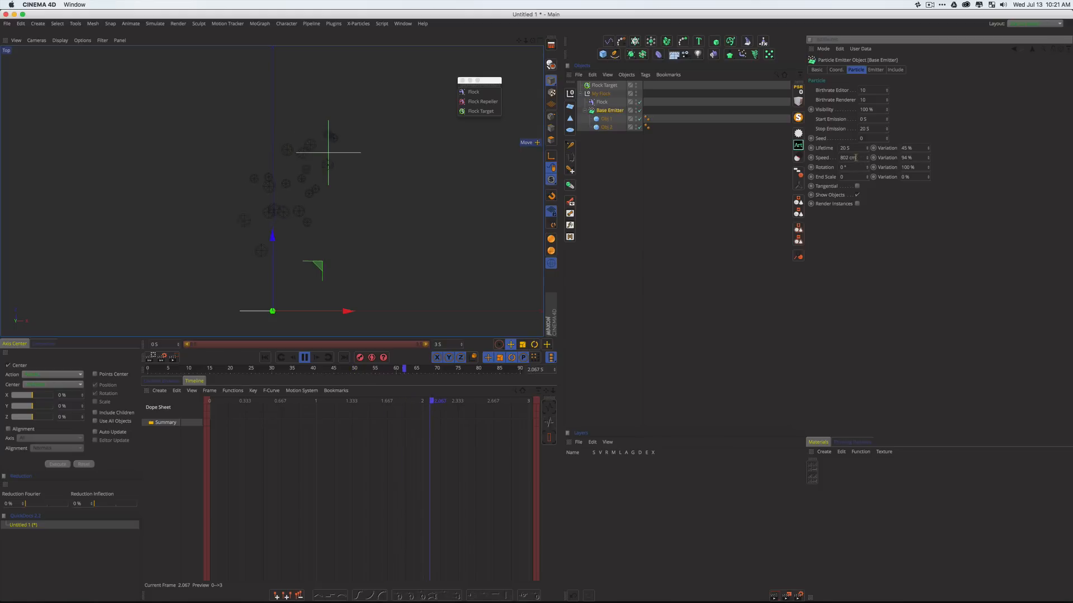
{"action": "scroll", "coordinate": [857, 157], "scroll_direction": "down", "scroll_amount": 10}
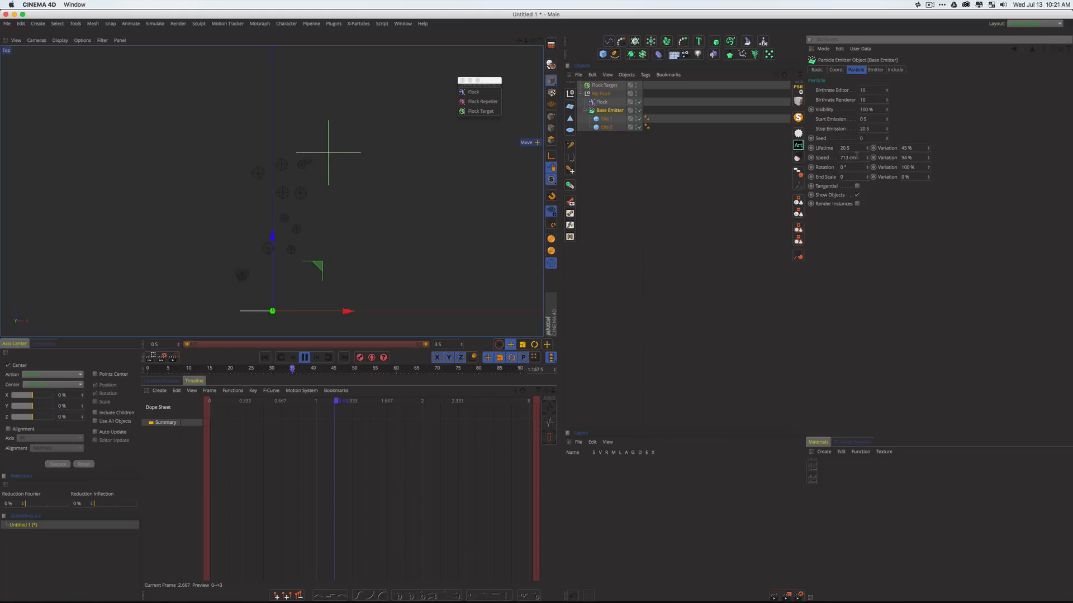
{"action": "scroll", "coordinate": [858, 155], "scroll_direction": "down", "scroll_amount": 2}
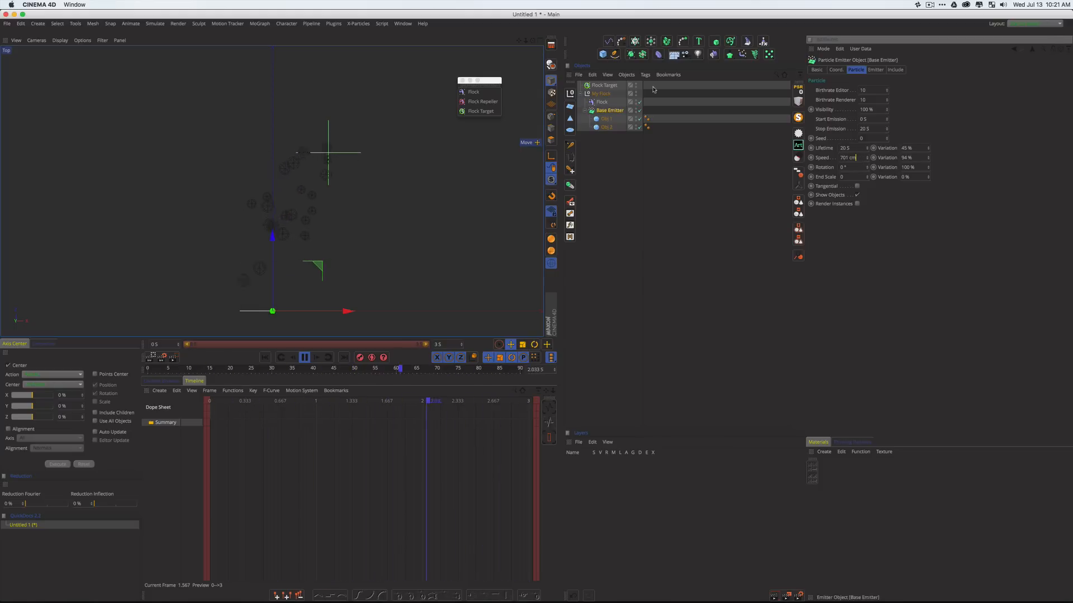
Move the Flock Target across the emitter's axis to the negative X side in the top view
{"action": "left_click", "coordinate": [604, 85]}
{"action": "key", "text": "e"}
{"action": "left_click_drag", "start_coordinate": [371, 103], "coordinate": [226, 89]}
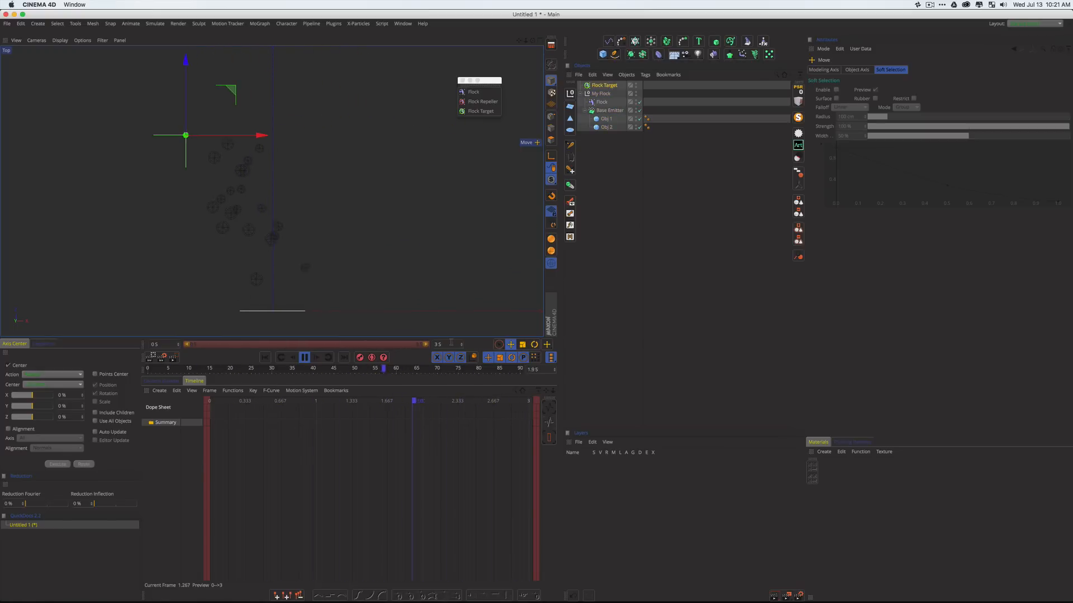
Set the project's end time to 20 s and extend the preview range to the full length
{"action": "type", "text": "20"}
{"action": "key", "text": "Return"}
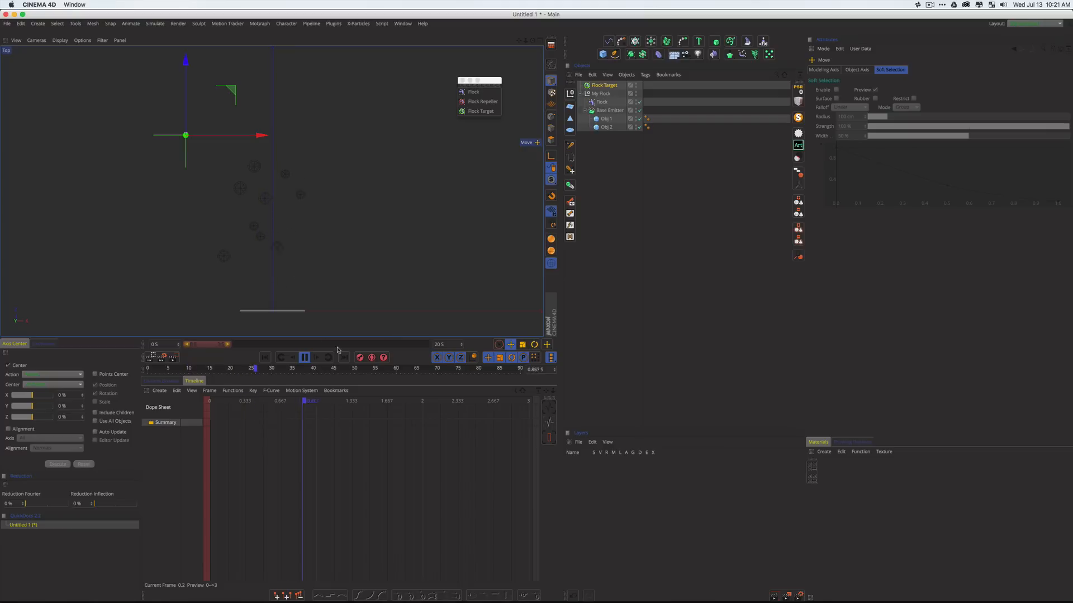
{"action": "left_click_drag", "start_coordinate": [227, 344], "coordinate": [425, 344]}
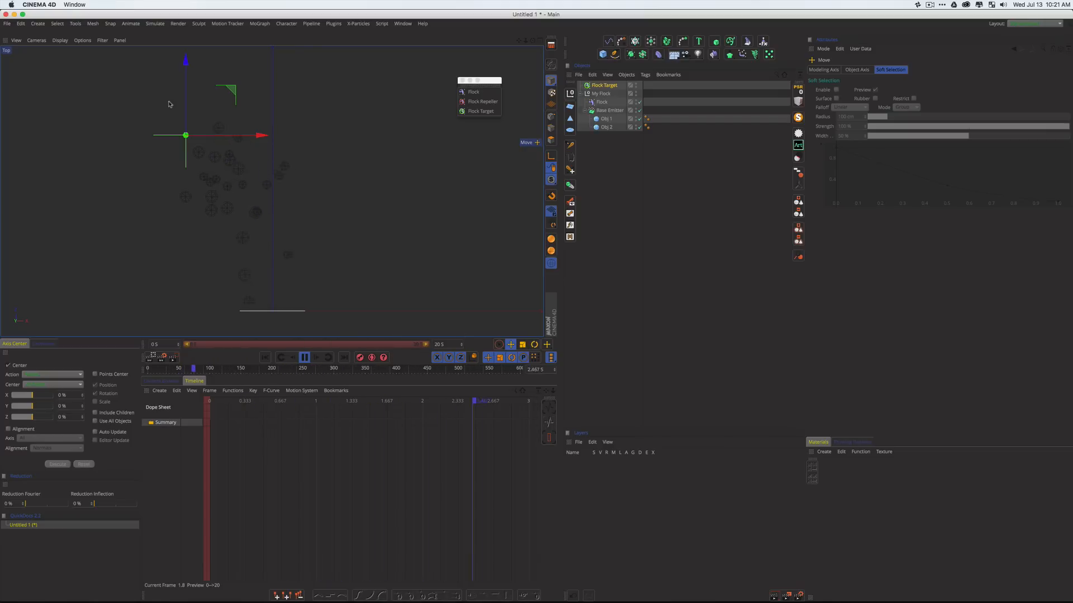
Nudge the Flock Target slightly closer to the emitter and its axis and stop the playback
{"action": "mouse_move", "coordinate": [233, 89]}
{"action": "left_mouse_down"}
{"action": "mouse_move", "coordinate": [191, 121]}
{"action": "mouse_move", "coordinate": [220, 187]}
{"action": "mouse_move", "coordinate": [287, 194]}
{"action": "mouse_move", "coordinate": [320, 178]}
{"action": "mouse_move", "coordinate": [370, 91]}
{"action": "mouse_move", "coordinate": [409, 64]}
{"action": "mouse_move", "coordinate": [463, 102]}
{"action": "mouse_move", "coordinate": [469, 185]}
{"action": "mouse_move", "coordinate": [395, 212]}
{"action": "mouse_move", "coordinate": [278, 169]}
{"action": "mouse_move", "coordinate": [244, 106]}
{"action": "left_mouse_up"}
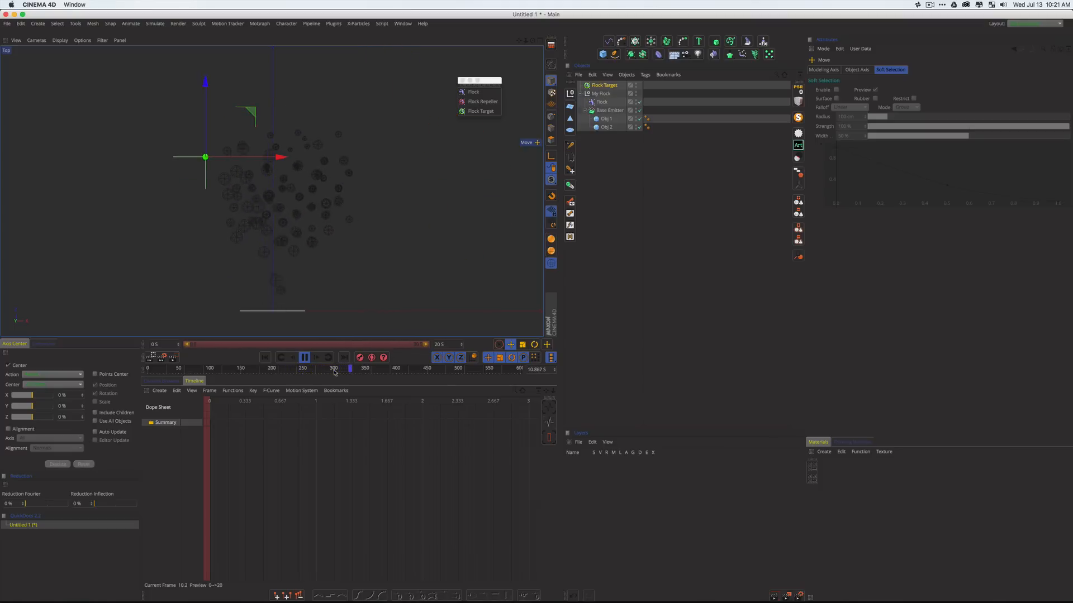
{"action": "key", "text": "F8"}
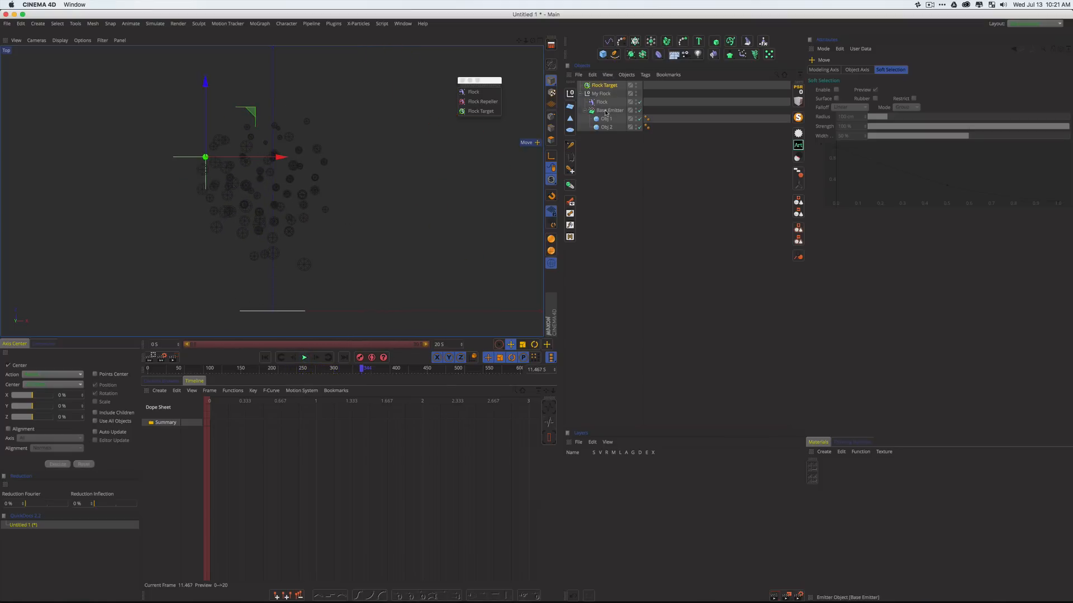
Set the Base Emitter's lifetime to 2 s and both its editor and renderer birthrates to 50
{"action": "left_click", "coordinate": [602, 102]}
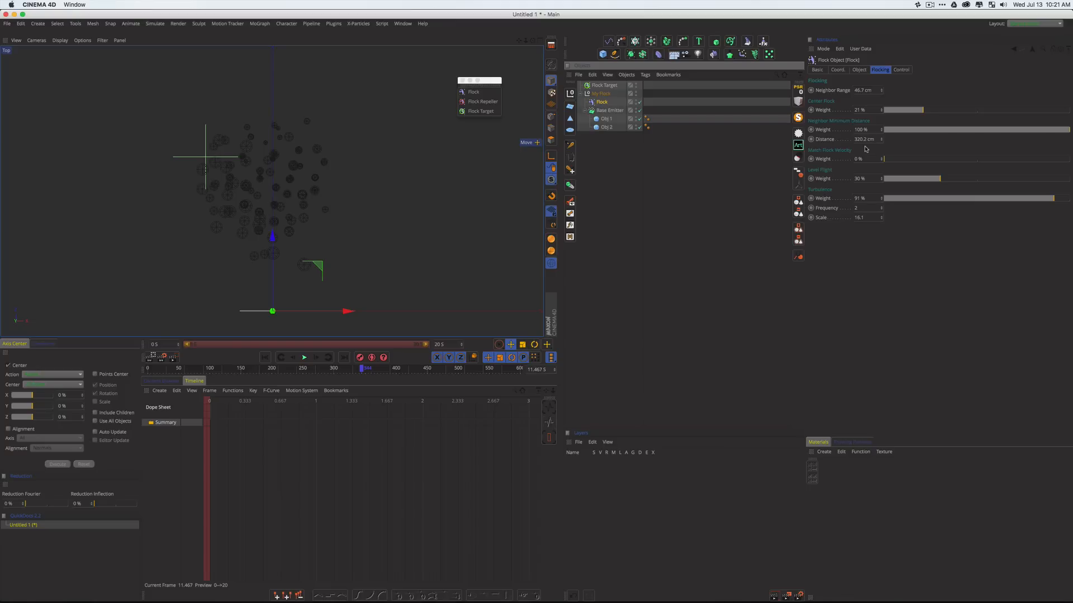
{"action": "left_click", "coordinate": [625, 111]}
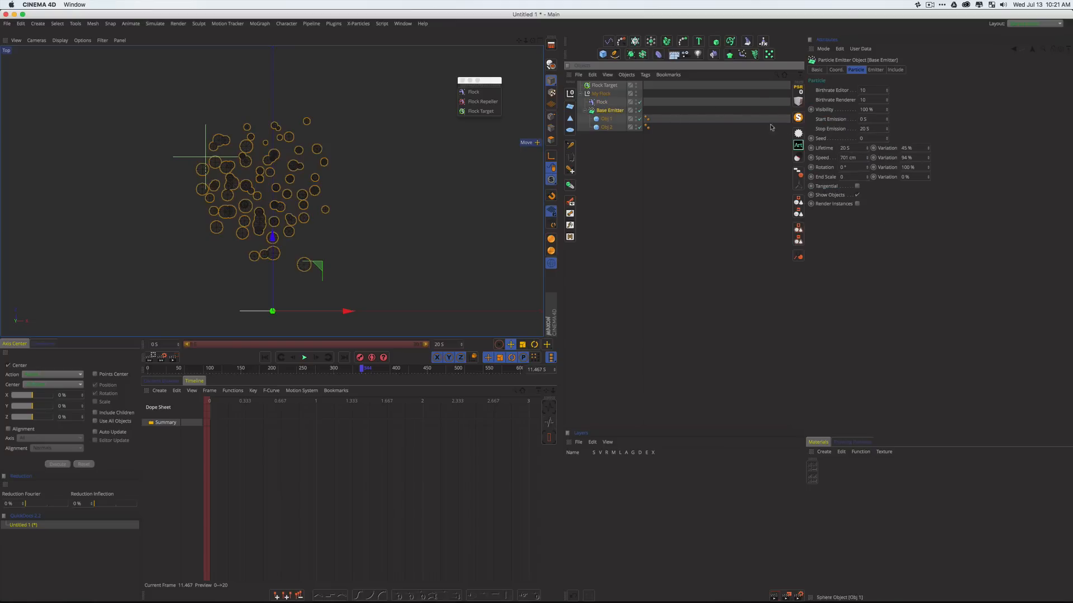
{"action": "left_click", "coordinate": [851, 147]}
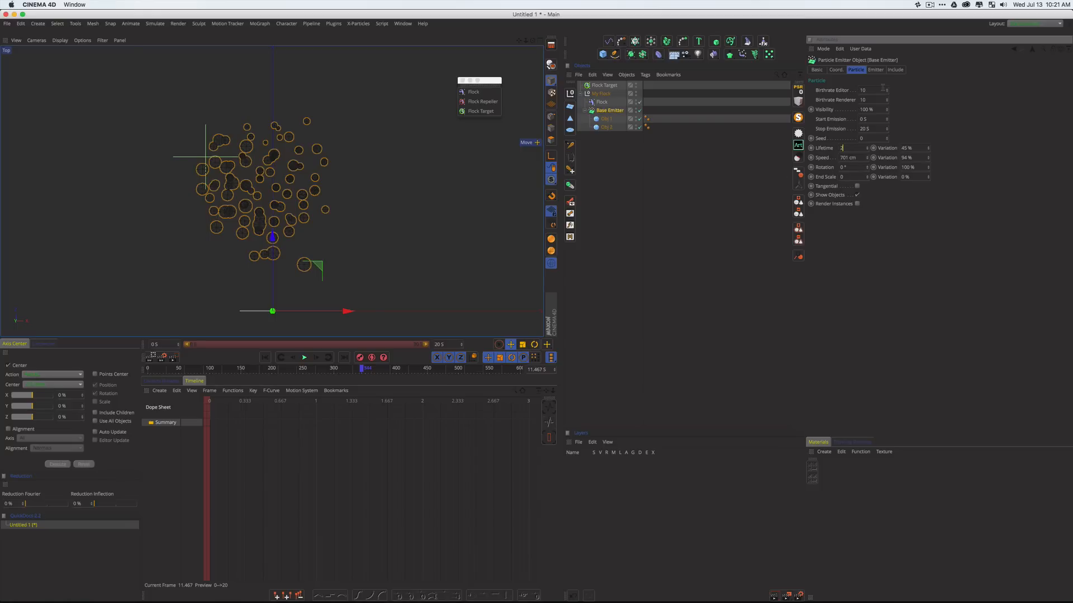
{"action": "type", "text": "50"}
{"action": "key", "text": "Tab"}
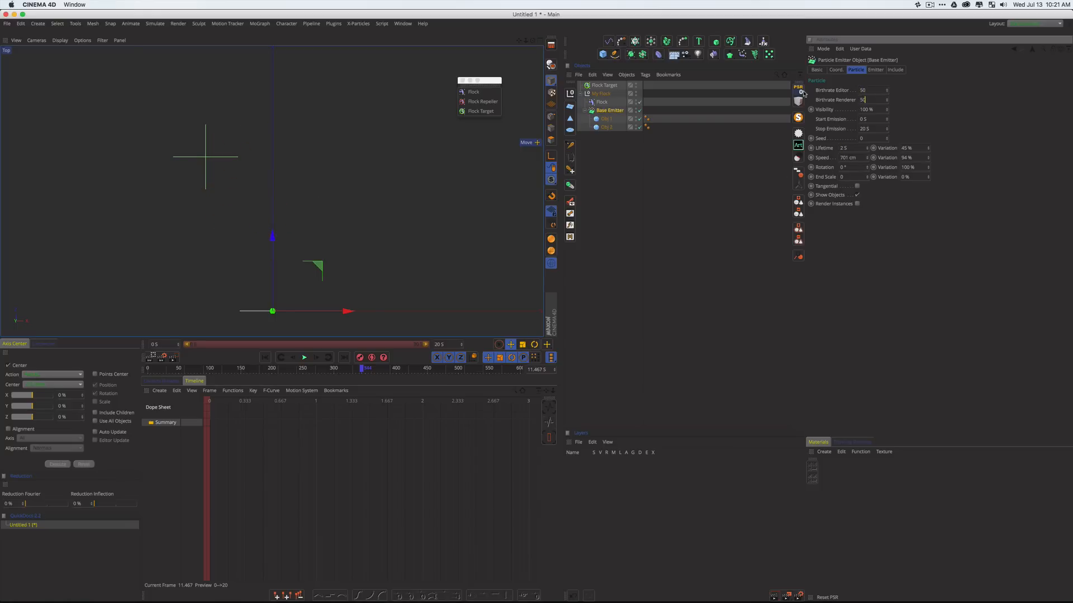
Deselect everything and replay the animation from the first frame to check the particle flow
{"action": "left_click", "coordinate": [379, 260]}
{"action": "left_click", "coordinate": [265, 357]}
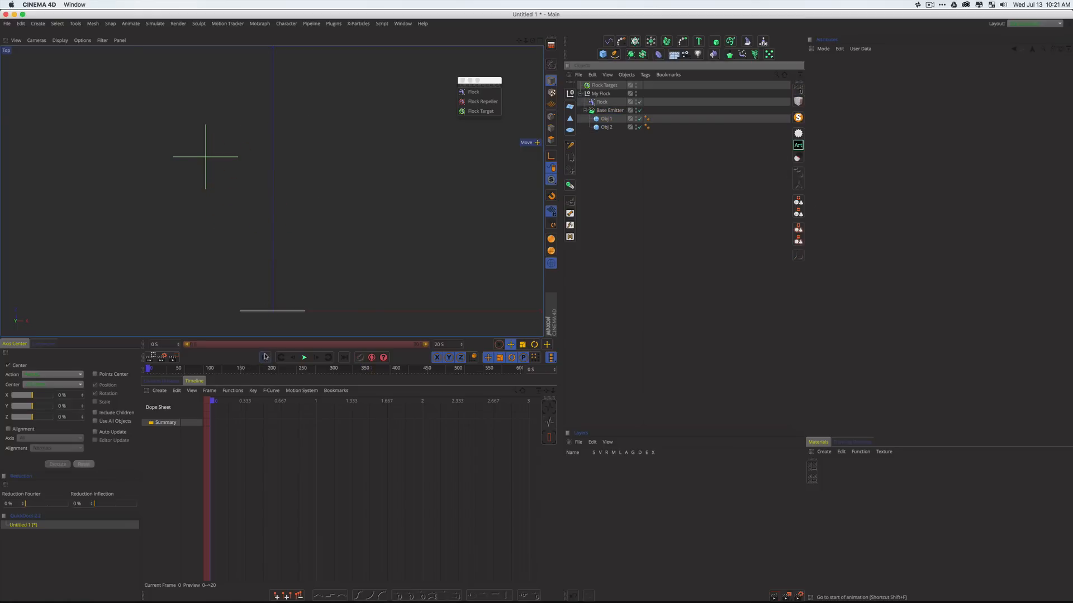
{"action": "left_click", "coordinate": [303, 357]}
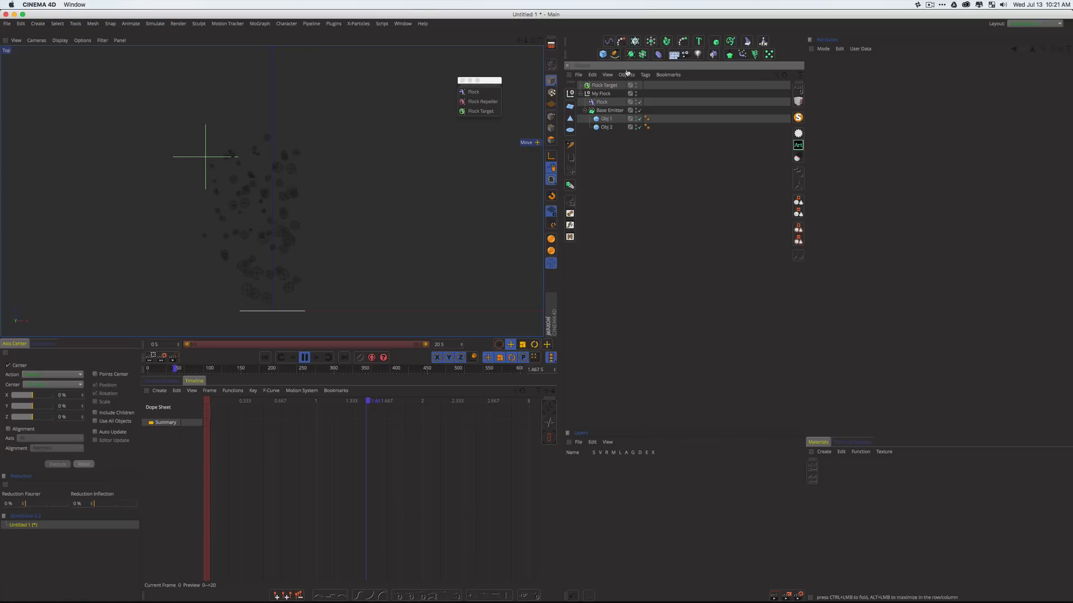
Reposition the Flock Target in the top view so it sits nearly in line in front of the emitter
{"action": "left_click", "coordinate": [605, 87]}
{"action": "left_click_drag", "start_coordinate": [205, 157], "coordinate": [266, 90]}
{"action": "left_click_drag", "start_coordinate": [315, 50], "coordinate": [265, 219]}
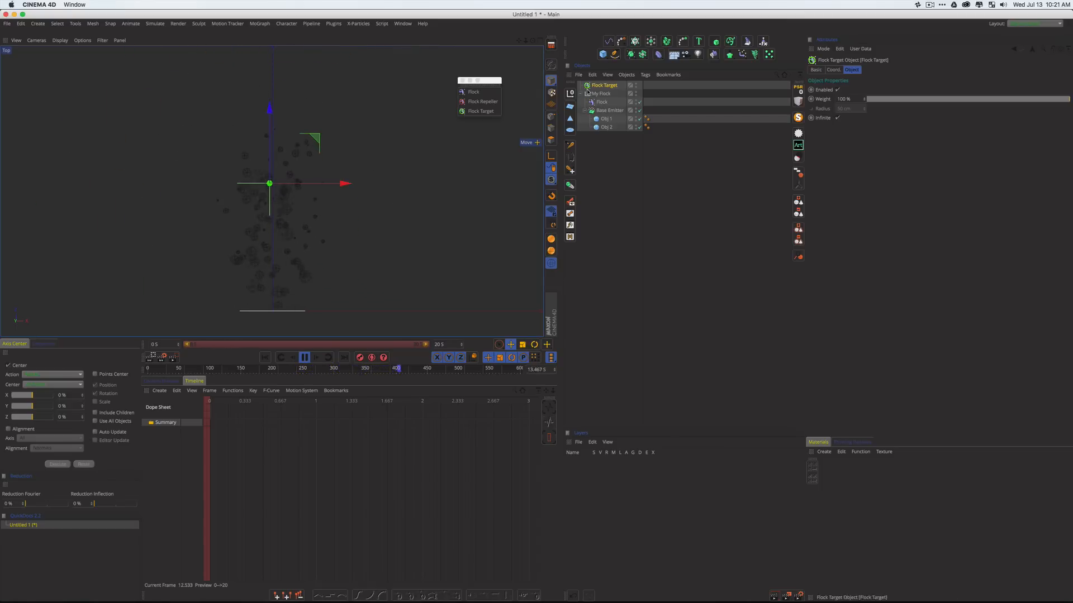
Set the Base Emitter's speed to 200 cm and check the flock in the perspective view
{"action": "left_click", "coordinate": [616, 111]}
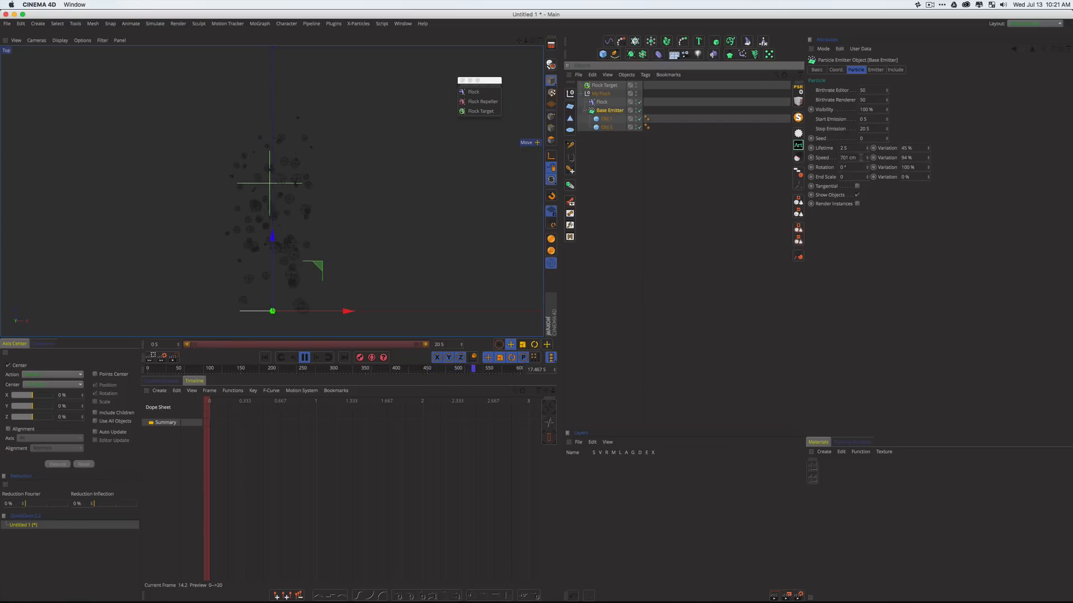
{"action": "left_click_drag", "start_coordinate": [861, 158], "coordinate": [832, 154]}
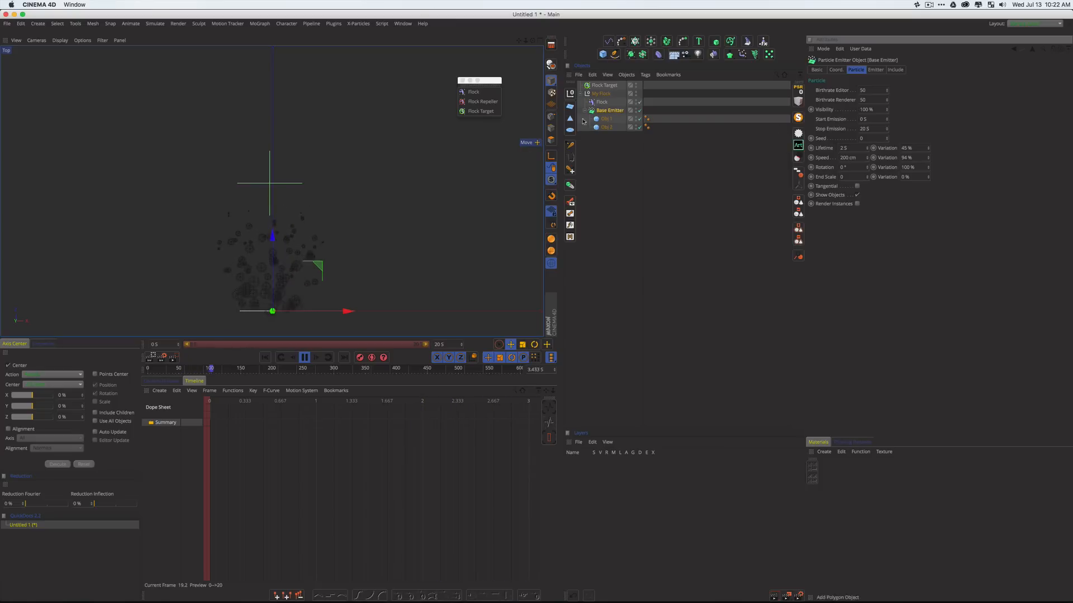
{"action": "left_click", "coordinate": [630, 176]}
{"action": "key", "text": "F1"}
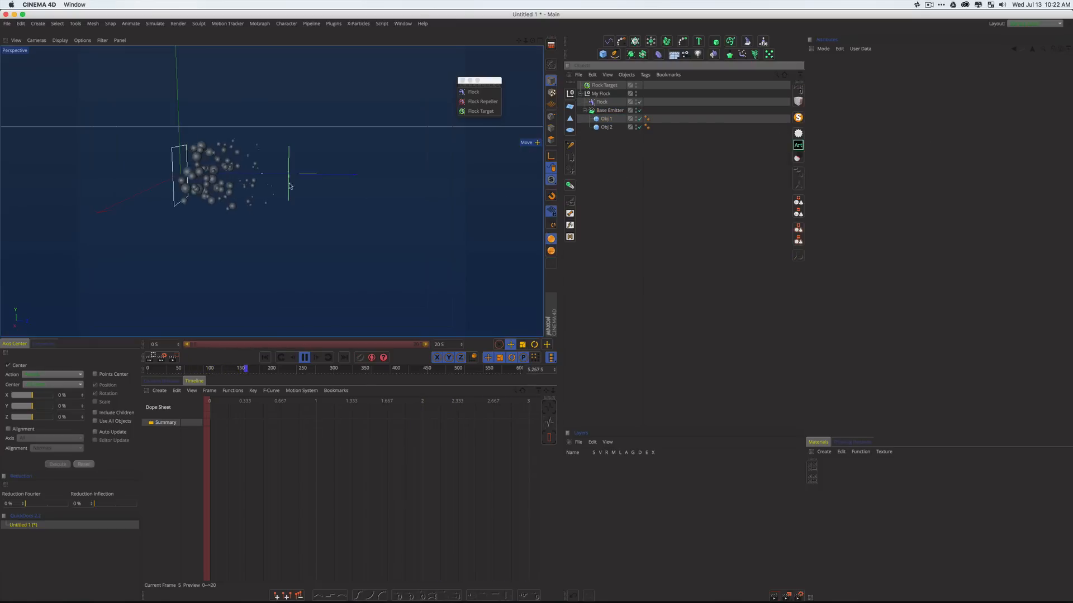
{"action": "left_click_drag", "start_coordinate": [164, 185], "coordinate": [153, 190], "text": "alt"}
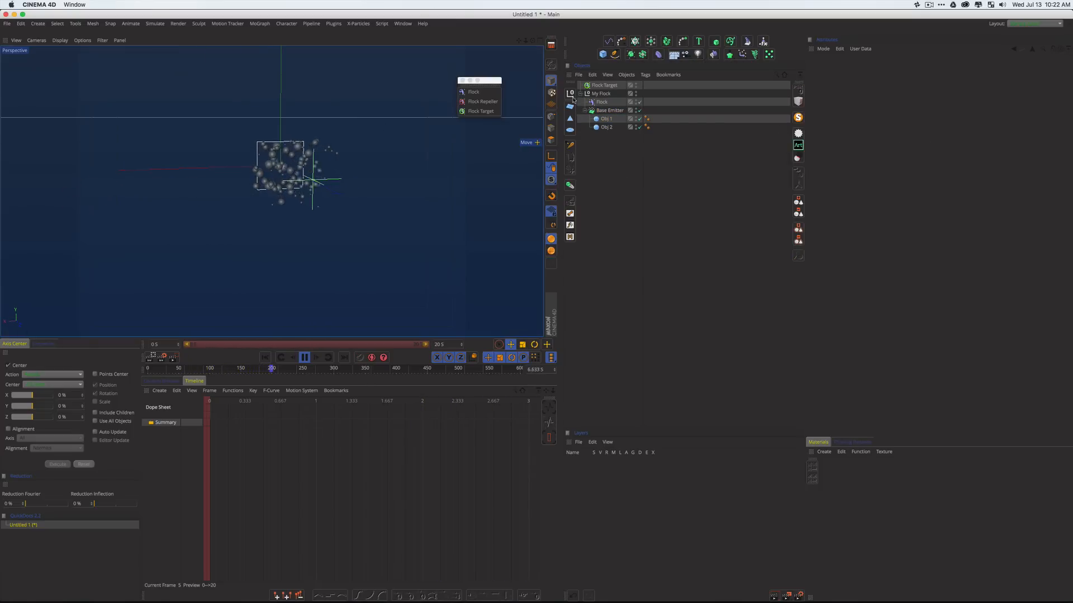
Move the Flock Target away from the emitter in the perspective view while the animation plays
{"action": "left_click", "coordinate": [599, 86]}
{"action": "left_click_drag", "start_coordinate": [334, 84], "coordinate": [432, 197]}
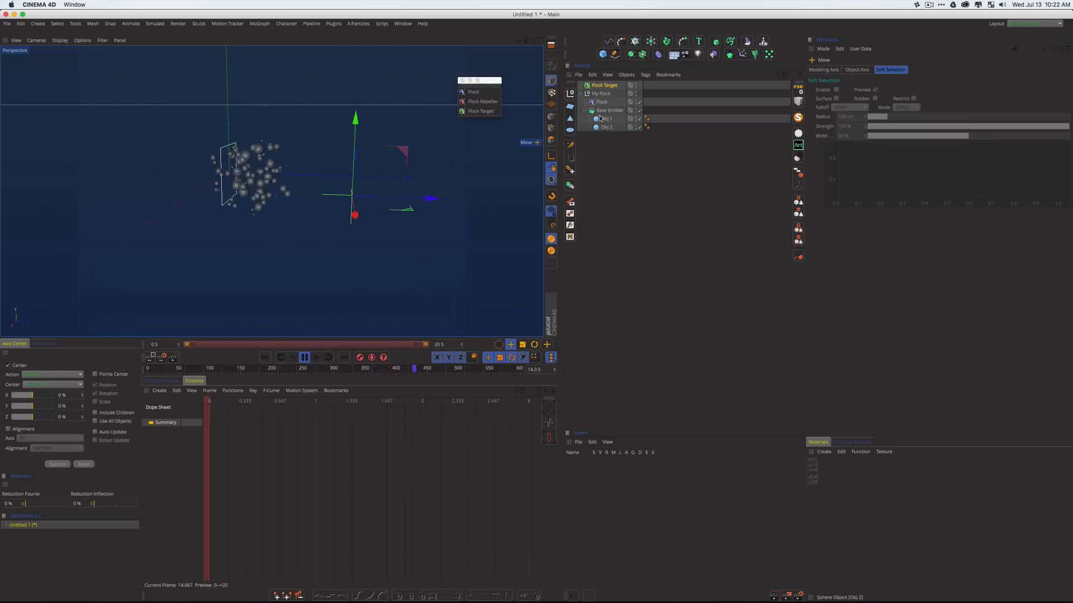
Set the Flock object's Level Flight weight to 33% and its Speed Limits weight to 3%
{"action": "left_click", "coordinate": [602, 103]}
{"action": "left_click_drag", "start_coordinate": [894, 179], "coordinate": [931, 175]}
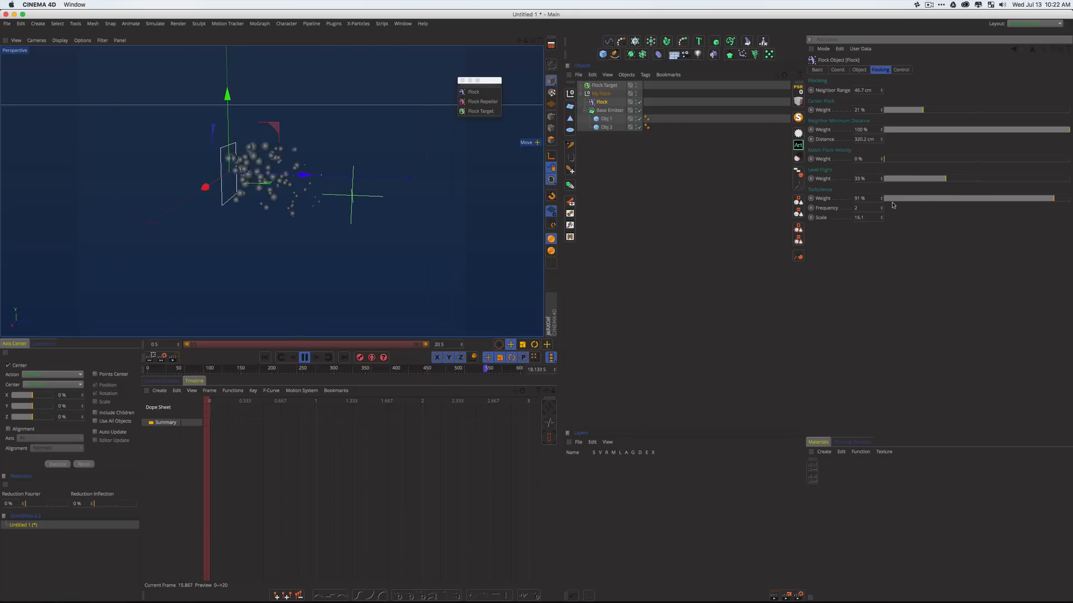
{"action": "left_click", "coordinate": [858, 71]}
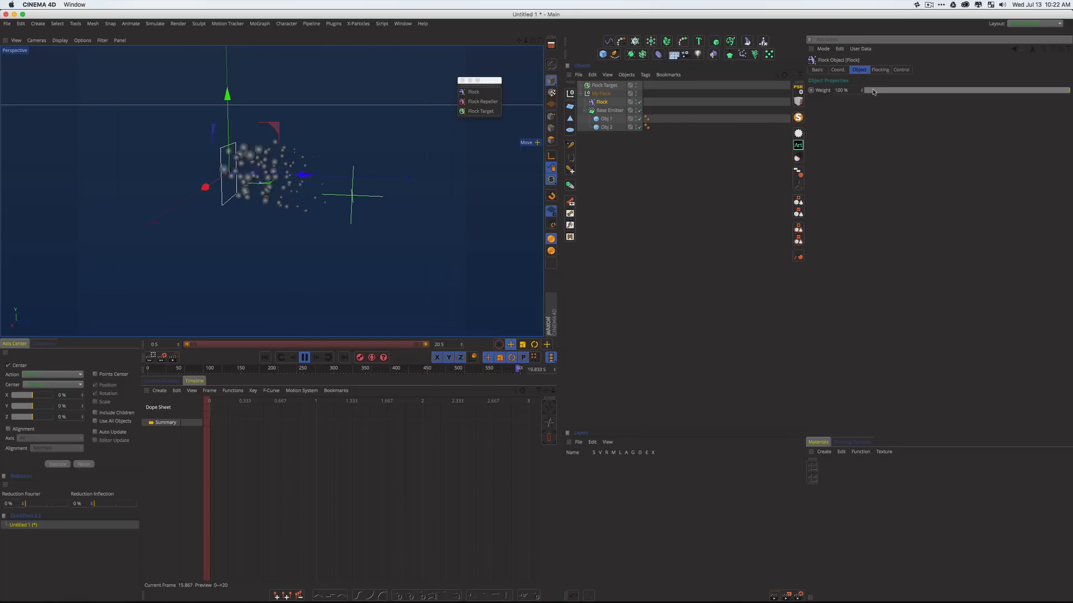
{"action": "left_click", "coordinate": [901, 70]}
{"action": "left_click_drag", "start_coordinate": [890, 98], "coordinate": [877, 99]}
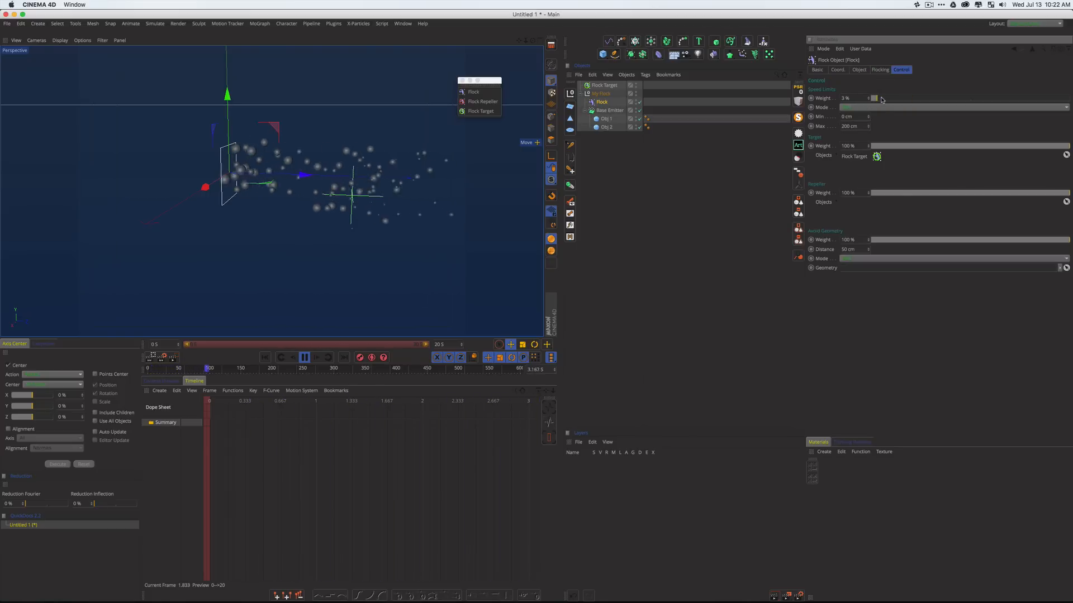
Move the Flock Target closer to the emitter and around it in the perspective and top views, ending almost on the emitter
{"action": "left_click", "coordinate": [604, 89]}
{"action": "left_click_drag", "start_coordinate": [451, 175], "coordinate": [350, 181]}
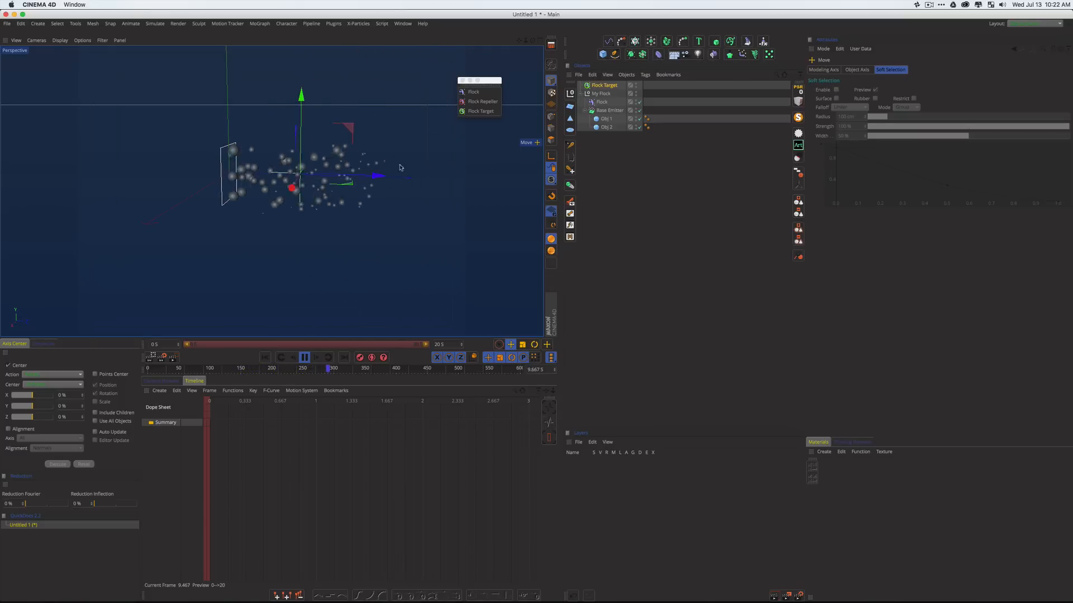
{"action": "key", "text": "F2"}
{"action": "left_click_drag", "start_coordinate": [337, 182], "coordinate": [323, 119]}
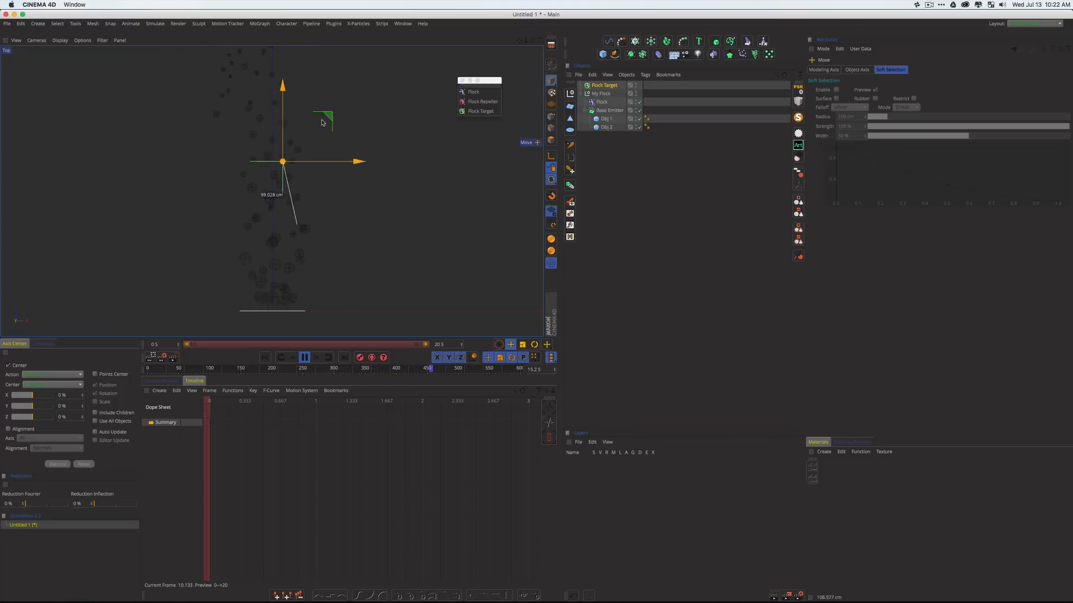
{"action": "left_click_drag", "start_coordinate": [314, 244], "coordinate": [387, 215]}
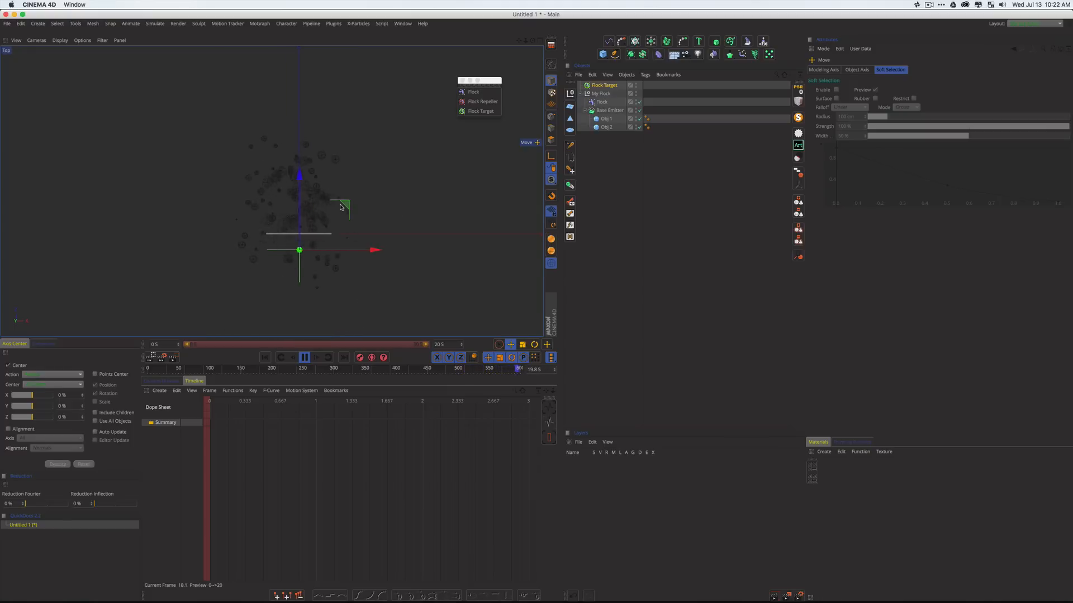
{"action": "mouse_move", "coordinate": [306, 165]}
{"action": "left_mouse_down"}
{"action": "mouse_move", "coordinate": [304, 132]}
{"action": "mouse_move", "coordinate": [232, 125]}
{"action": "mouse_move", "coordinate": [466, 59]}
{"action": "mouse_move", "coordinate": [217, 22]}
{"action": "mouse_move", "coordinate": [167, 43]}
{"action": "mouse_move", "coordinate": [215, 147]}
{"action": "mouse_move", "coordinate": [318, 166]}
{"action": "left_mouse_up"}
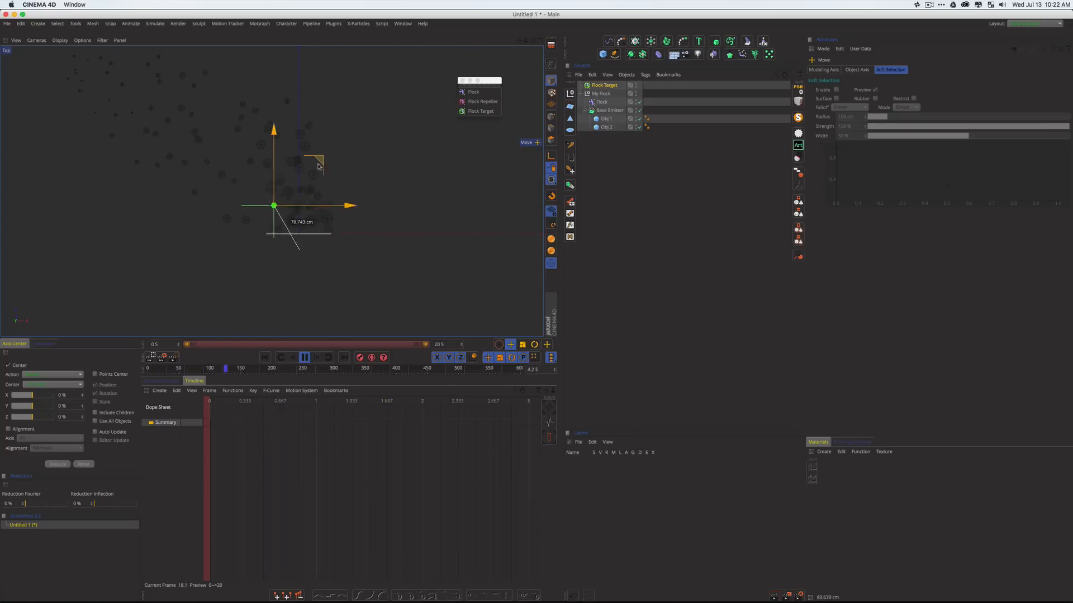
Raise the Base Emitter's editor birthrate to 307
{"action": "left_click", "coordinate": [608, 110]}
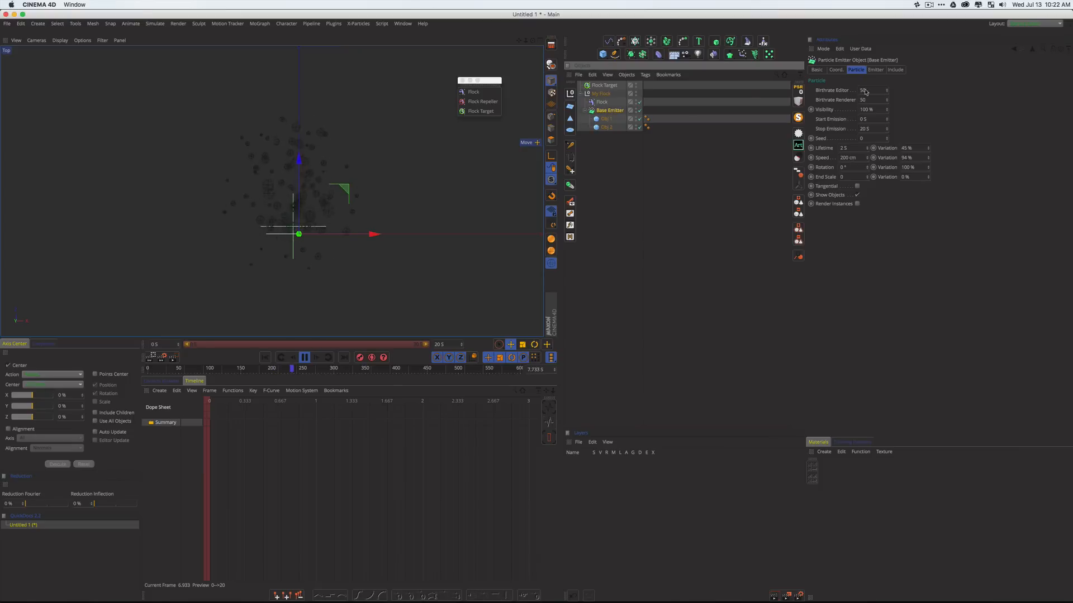
{"action": "left_click", "coordinate": [873, 90]}
{"action": "scroll", "coordinate": [873, 90], "scroll_direction": "up", "scroll_amount": 10}
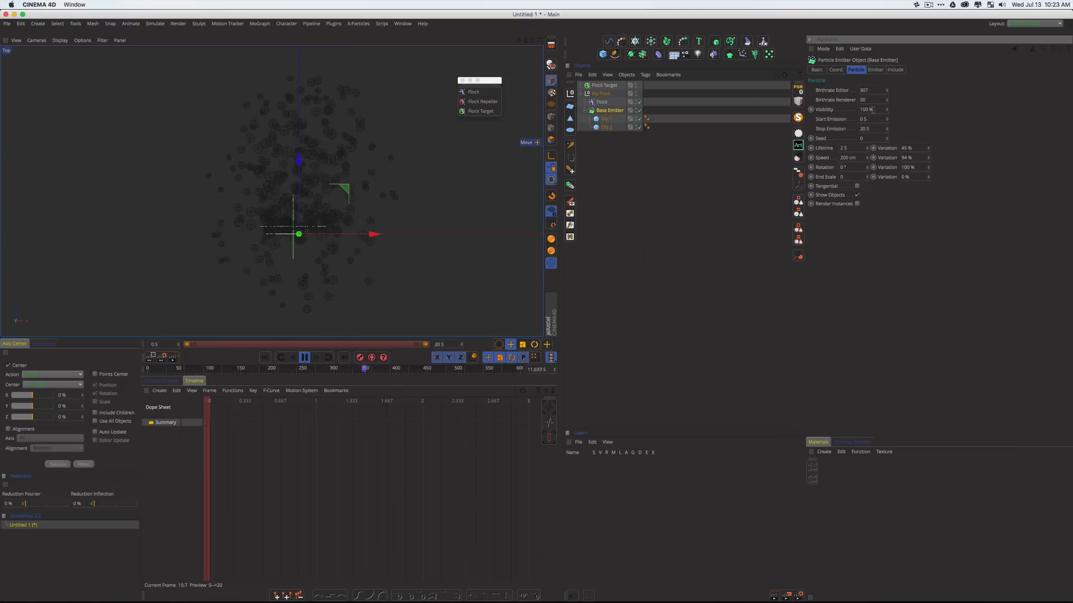
{"action": "left_click", "coordinate": [675, 160]}
Move the Flock Target far ahead of the emitter and well off to its +X side in the top view
{"action": "left_click", "coordinate": [342, 187]}
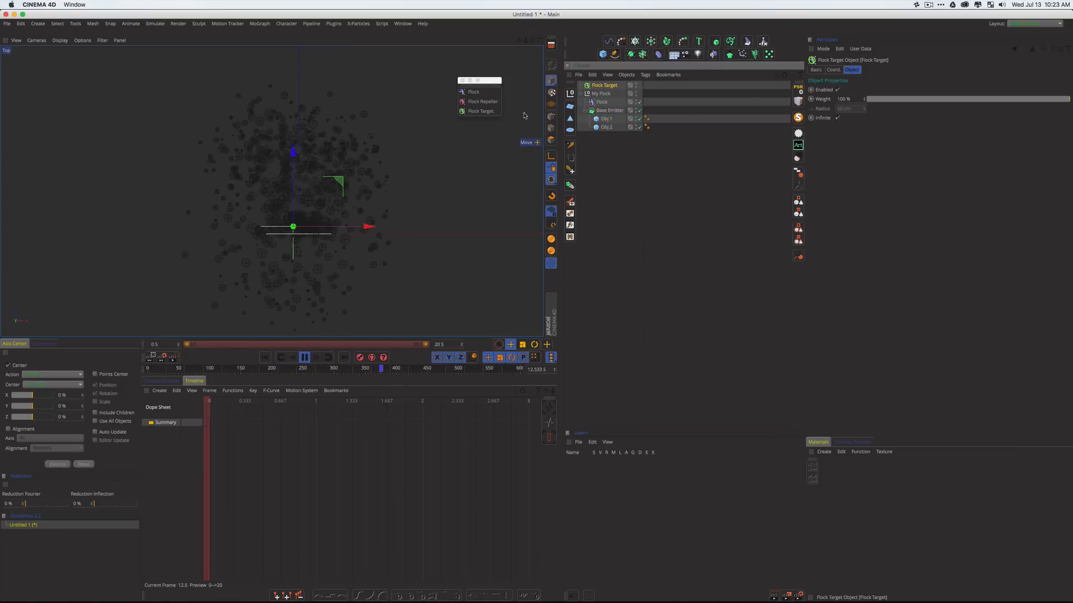
{"action": "left_click_drag", "start_coordinate": [297, 176], "coordinate": [348, 54]}
{"action": "right_click_drag", "start_coordinate": [361, 167], "coordinate": [284, 175], "text": "alt"}
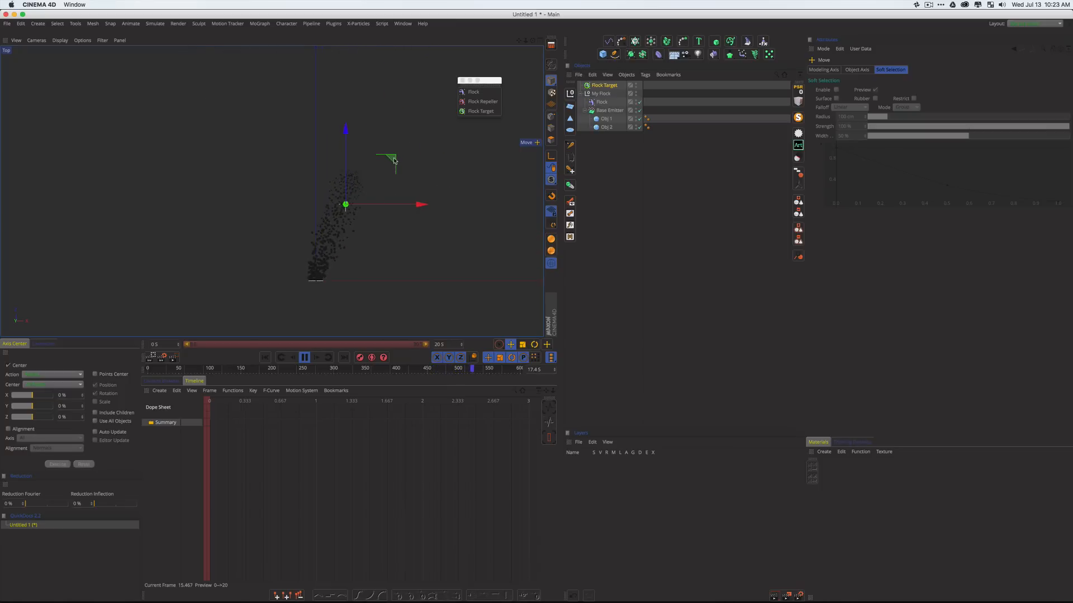
{"action": "left_click_drag", "start_coordinate": [375, 207], "coordinate": [514, 166]}
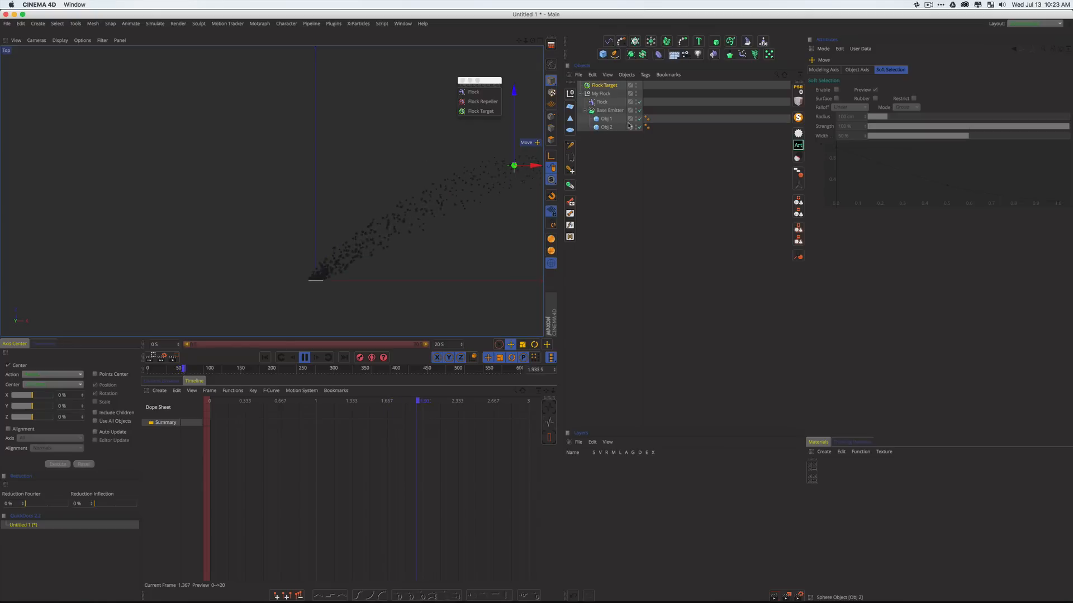
Return the Base Emitter's editor birthrate to 50 and set the Flock object's Speed Limits weight to 13%
{"action": "left_click", "coordinate": [609, 110]}
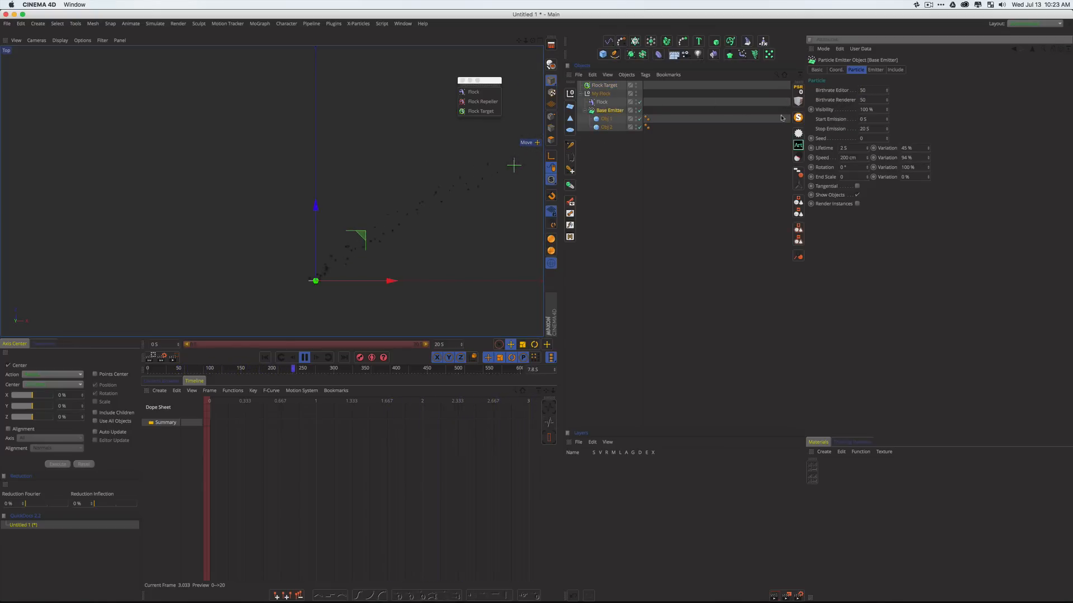
{"action": "left_click", "coordinate": [707, 103]}
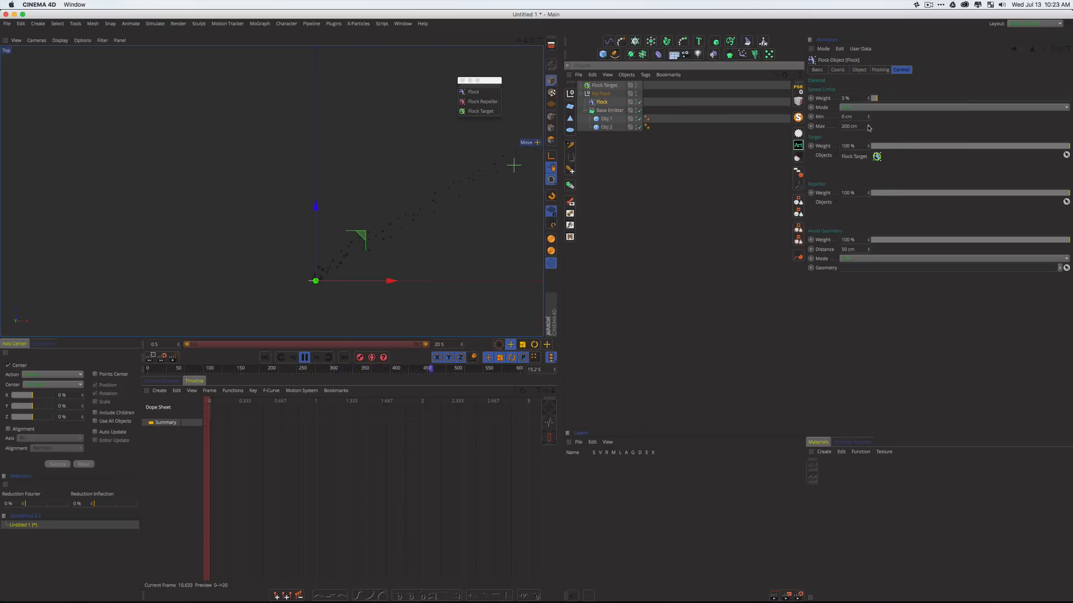
{"action": "left_click_drag", "start_coordinate": [882, 97], "coordinate": [891, 99]}
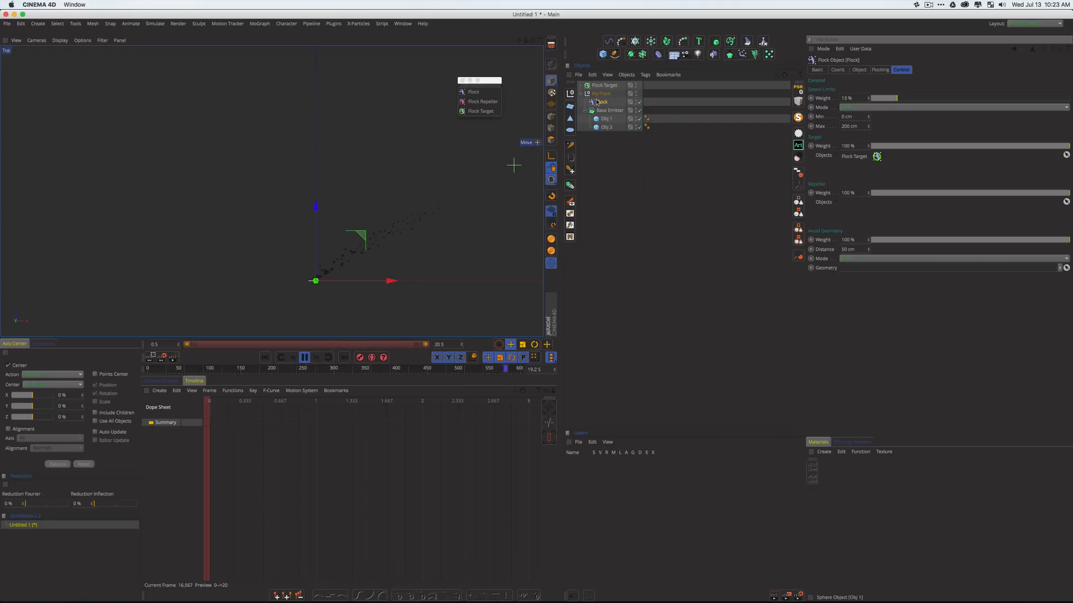
Move the Flock Target around the emitter in the top view and leave it directly in line ahead of the emitter
{"action": "left_click", "coordinate": [597, 87]}
{"action": "key", "text": "e"}
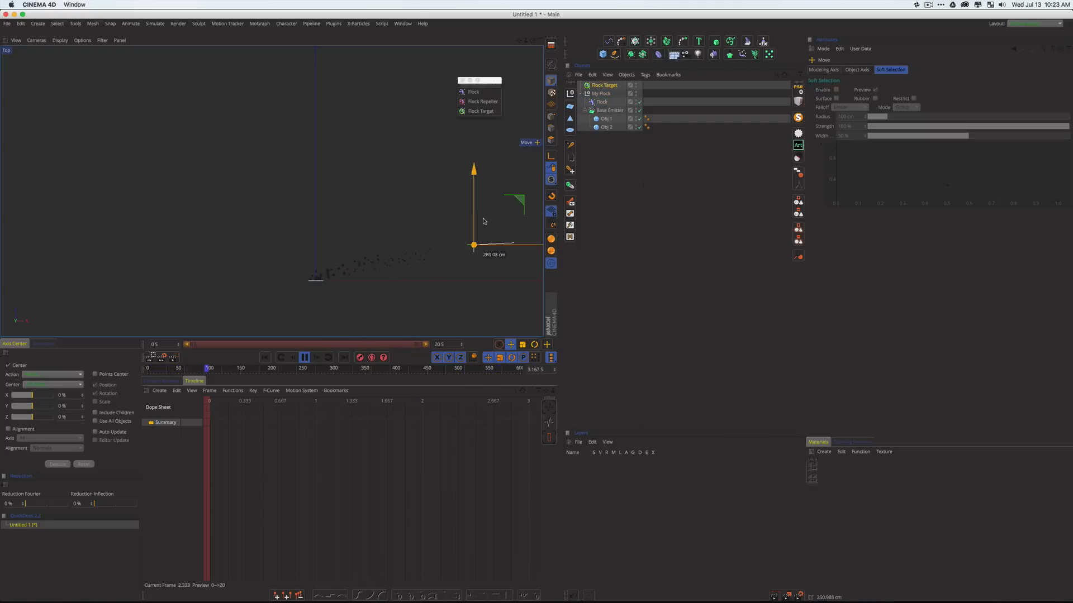
{"action": "left_click_drag", "start_coordinate": [410, 216], "coordinate": [332, 156]}
{"action": "left_click_drag", "start_coordinate": [330, 233], "coordinate": [351, 61]}
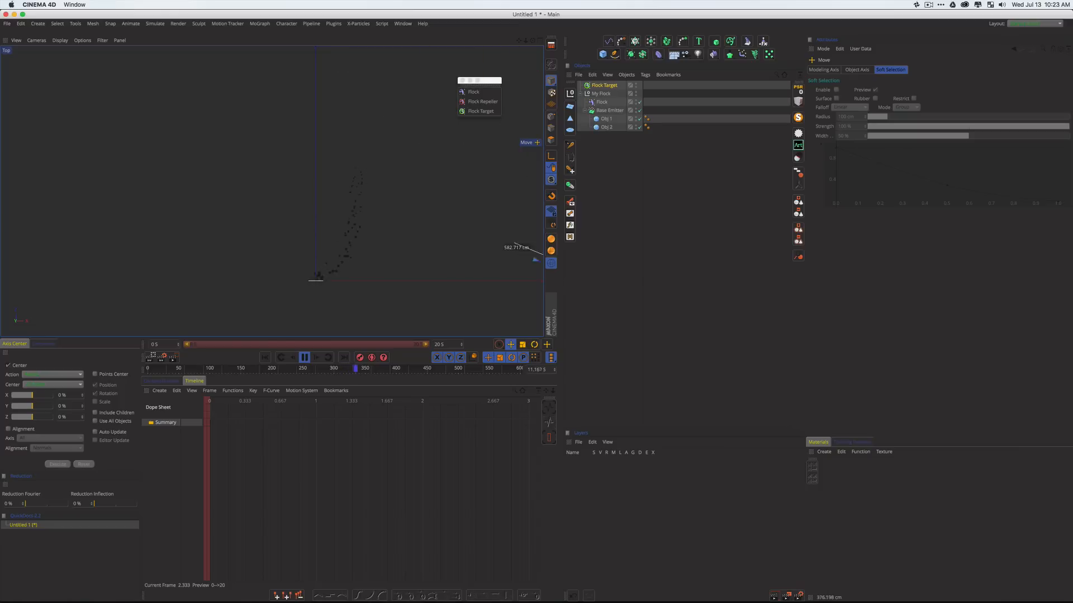
{"action": "left_click_drag", "start_coordinate": [391, 329], "coordinate": [331, 170]}
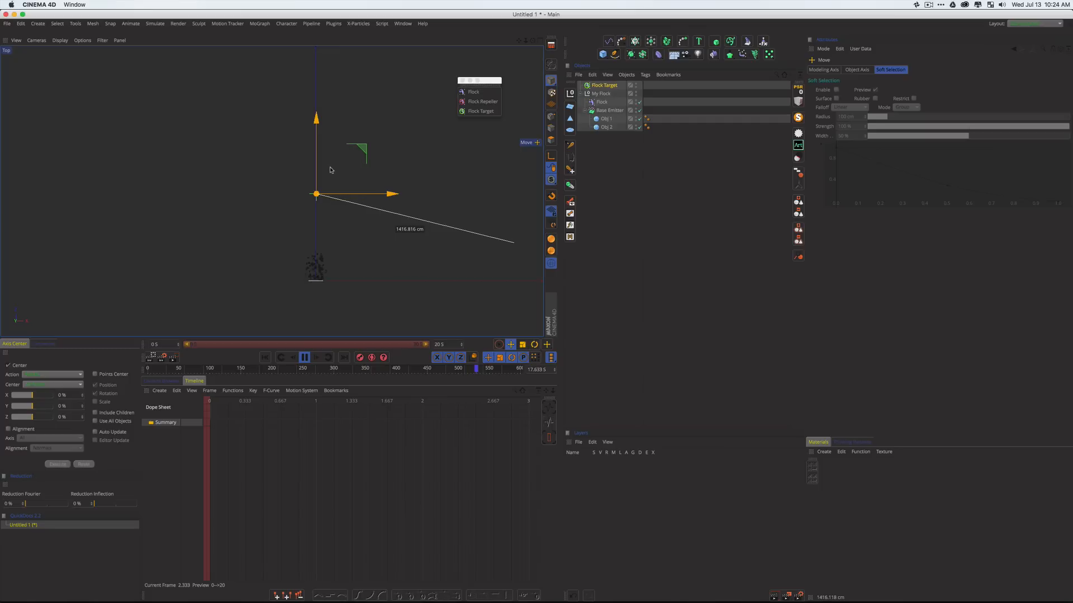
Add a Vibrate tag to the Flock Target
{"action": "right_click", "coordinate": [614, 84]}
{"action": "left_click", "coordinate": [754, 117]}
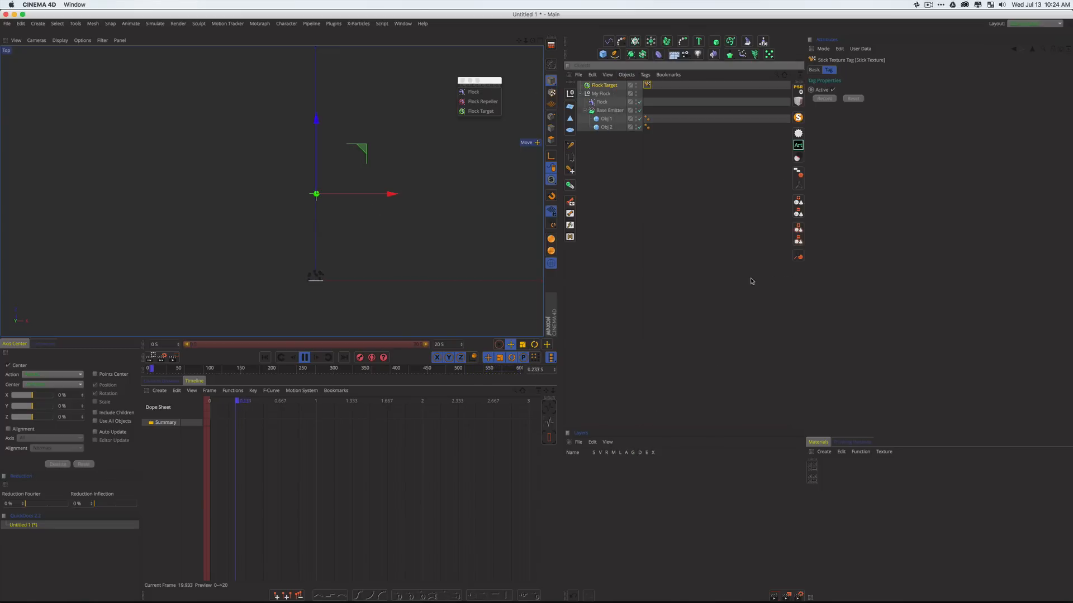
{"action": "right_click", "coordinate": [618, 86]}
{"action": "mouse_move", "coordinate": [704, 95]}
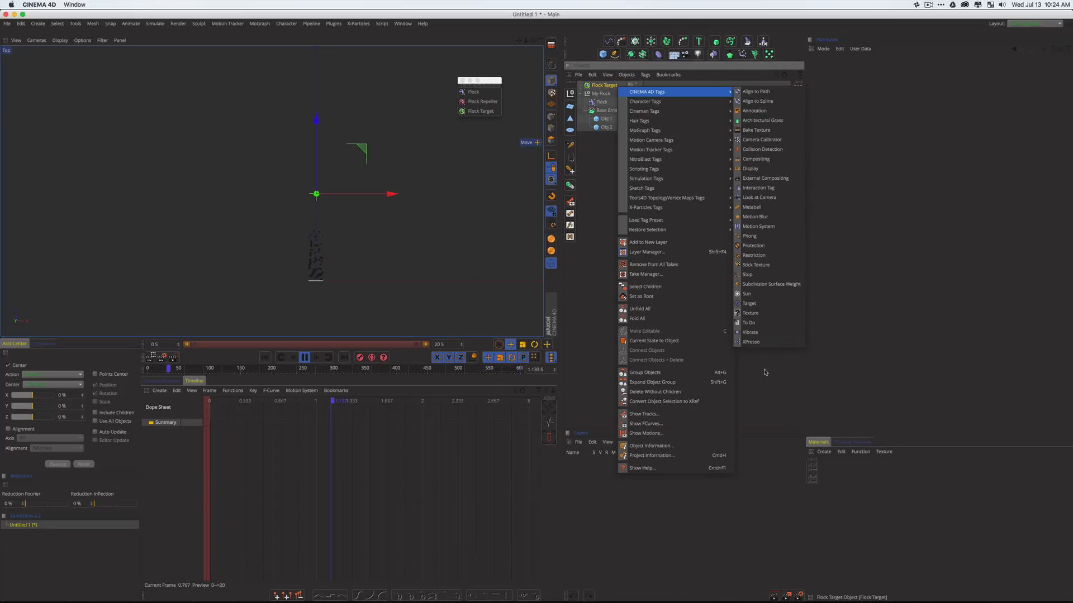
{"action": "left_click", "coordinate": [750, 333]}
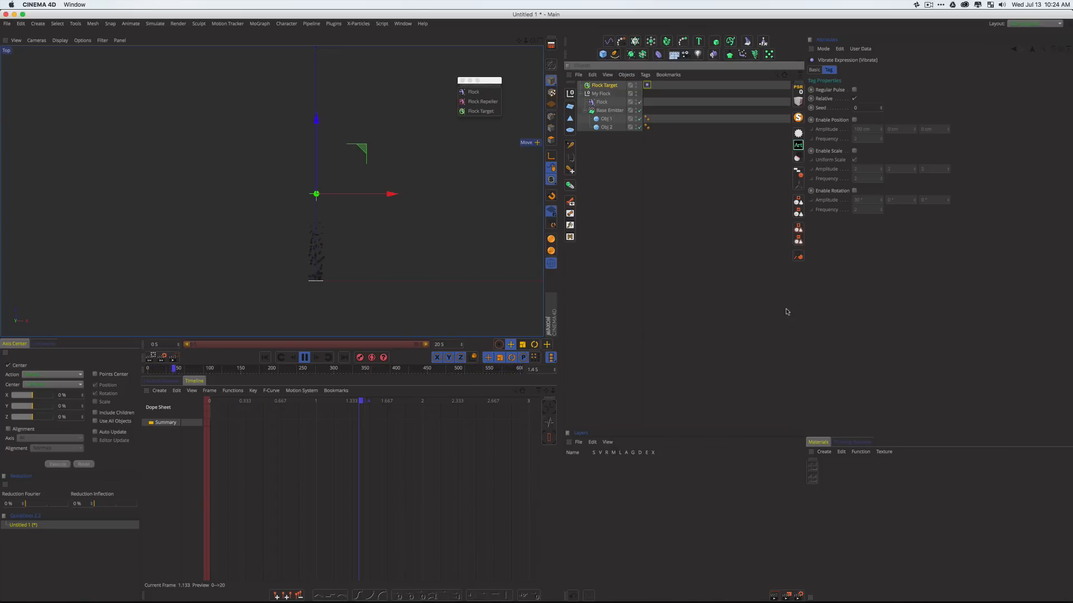
Set the Vibrate tag's seed to 29 and enable position vibration with a 1000 cm X amplitude and a frequency of 0.2
{"action": "left_click", "coordinate": [856, 108]}
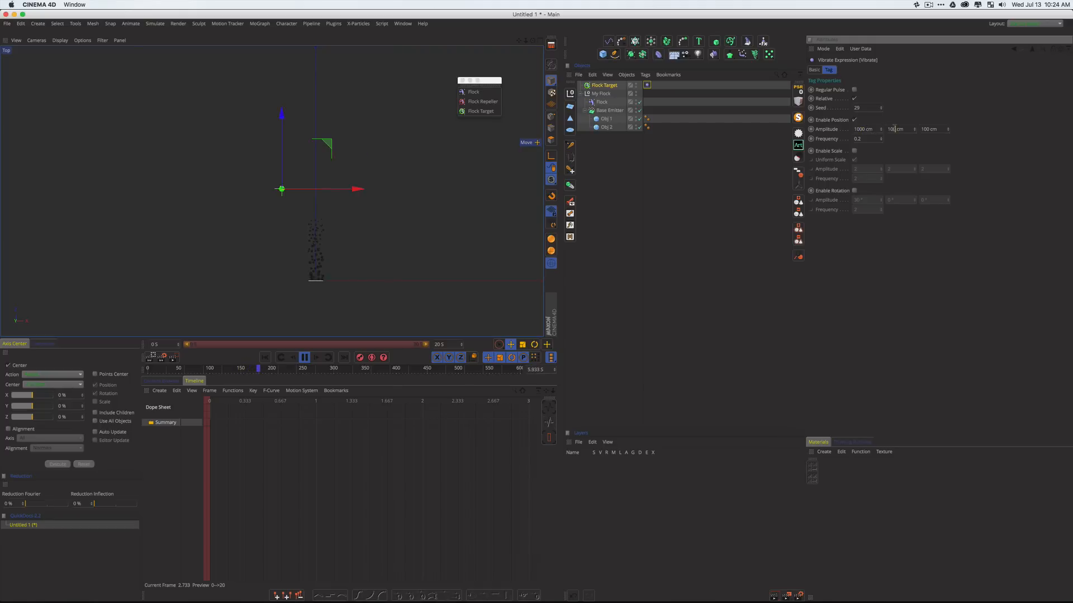
{"action": "left_click", "coordinate": [583, 192]}
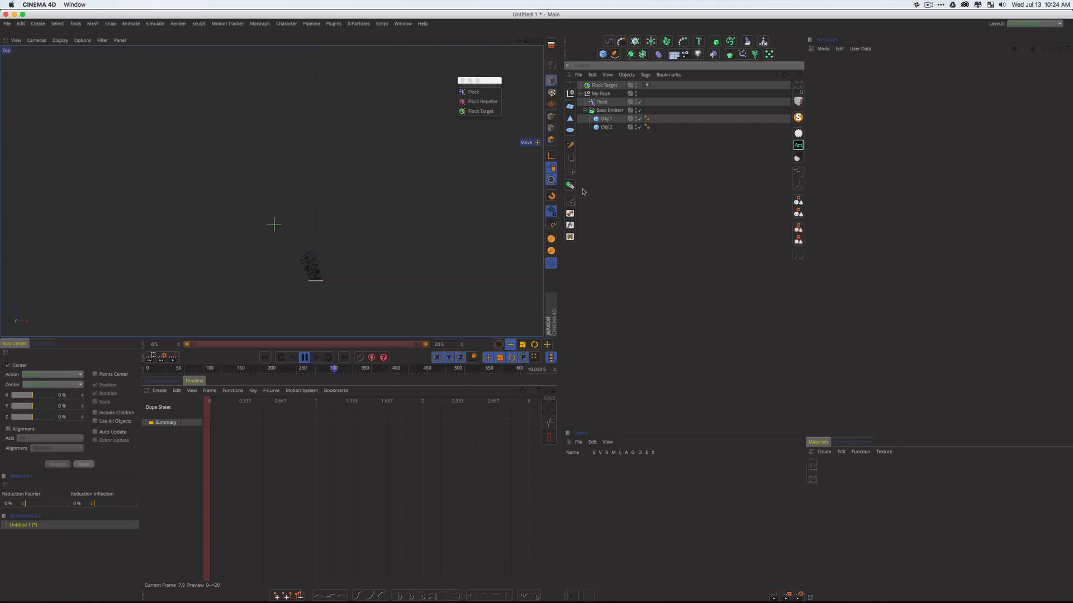
Create a pyramid sized 20 x 20 x 20 cm and make it a child of the Base Emitter
{"action": "scroll", "coordinate": [316, 268], "scroll_direction": "up", "scroll_amount": 3}
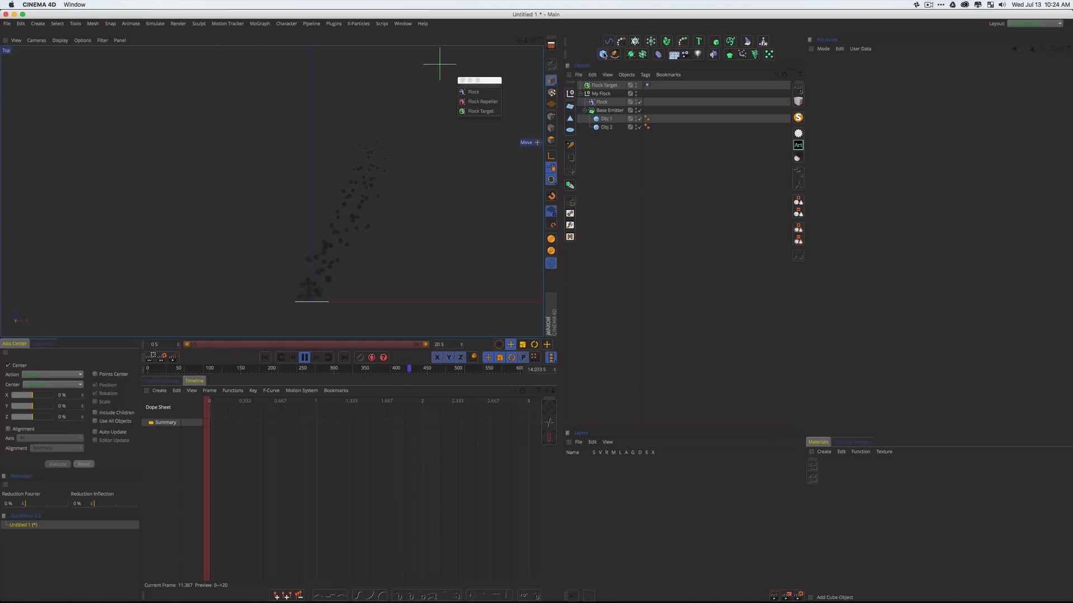
{"action": "left_click_drag", "start_coordinate": [604, 55], "coordinate": [673, 77]}
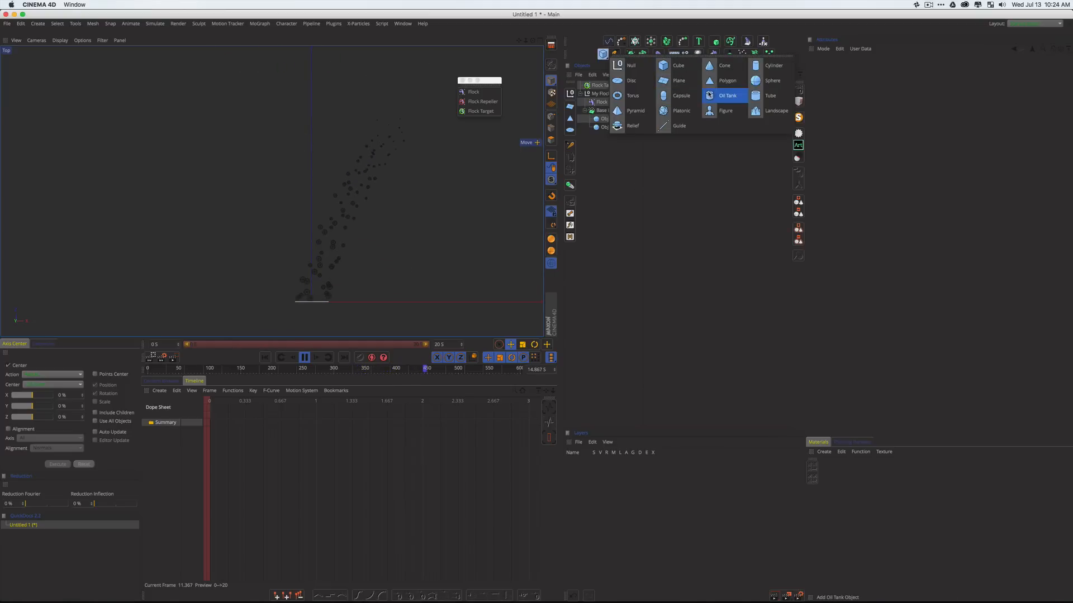
{"action": "left_click_drag", "start_coordinate": [616, 110], "coordinate": [616, 110]}
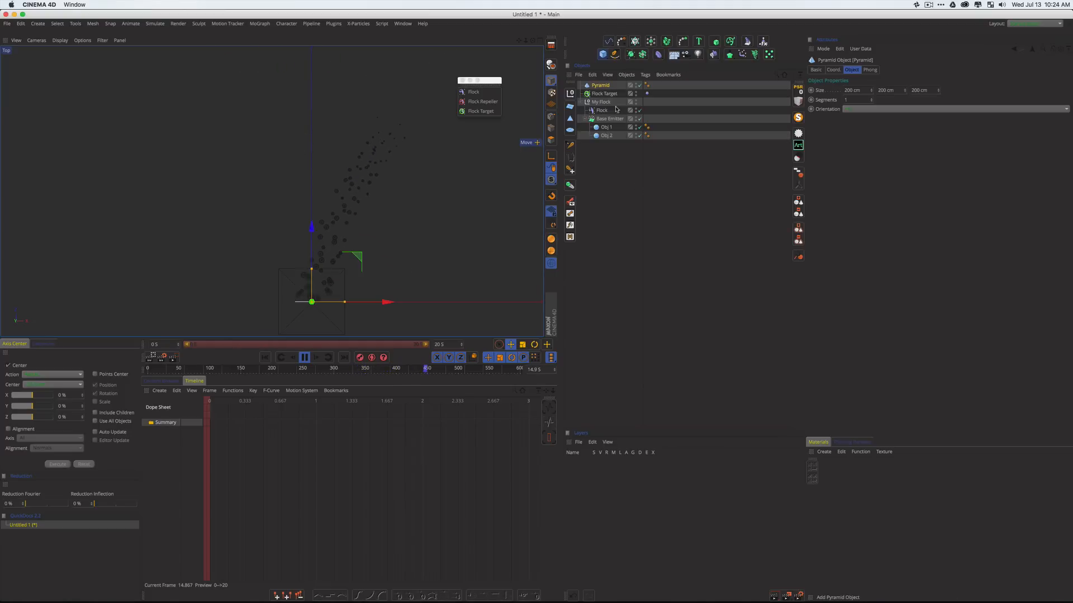
{"action": "left_click", "coordinate": [866, 91]}
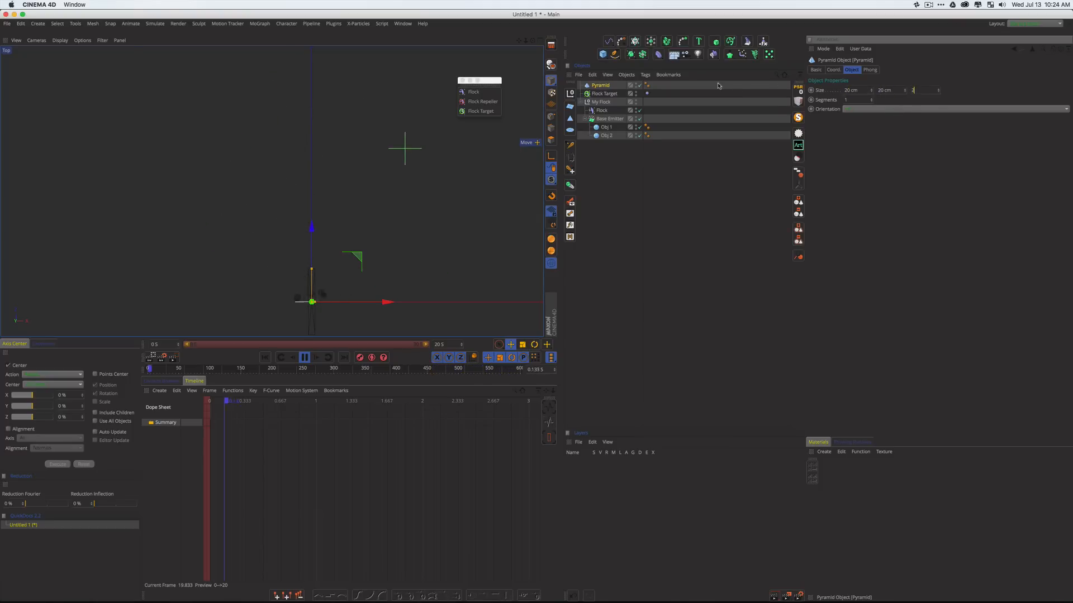
{"action": "left_click_drag", "start_coordinate": [598, 85], "coordinate": [603, 110]}
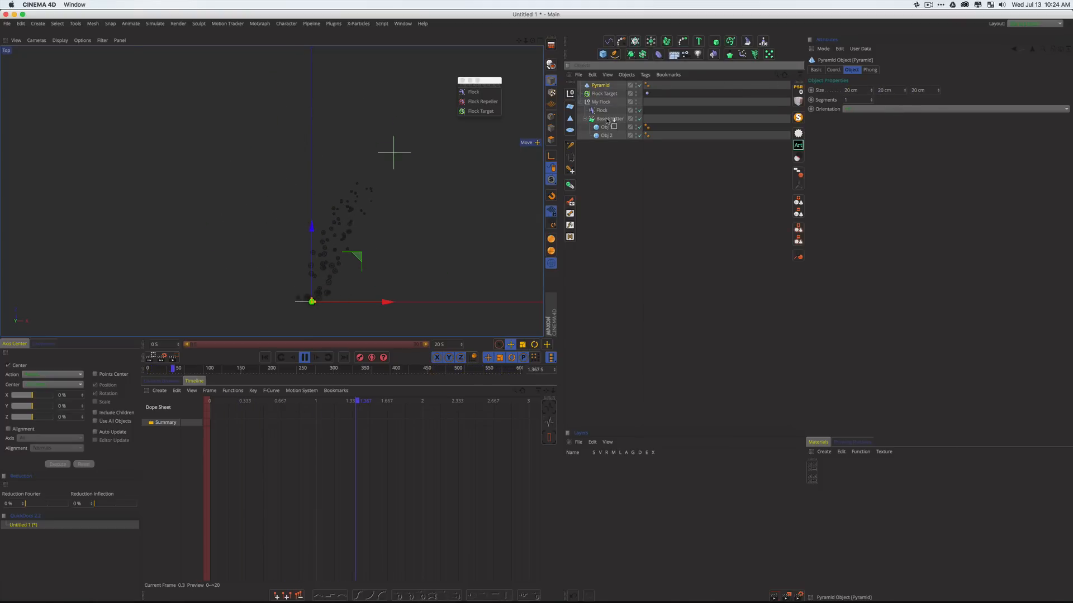
{"action": "left_click", "coordinate": [582, 197]}
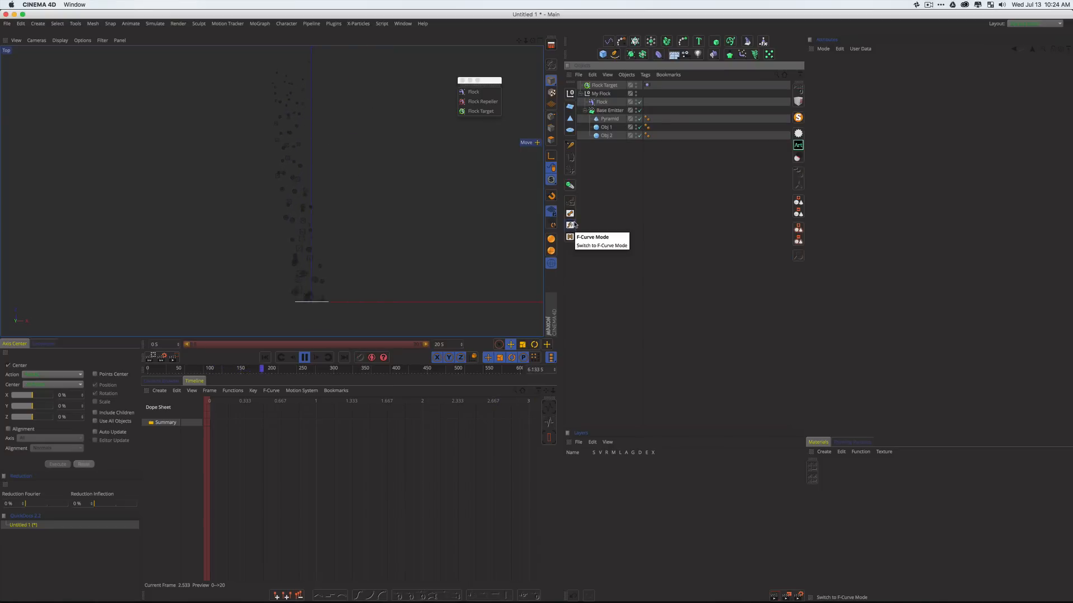
Examine the mixed sphere and pyramid flock from several angles in the perspective view
{"action": "key", "text": "F1"}
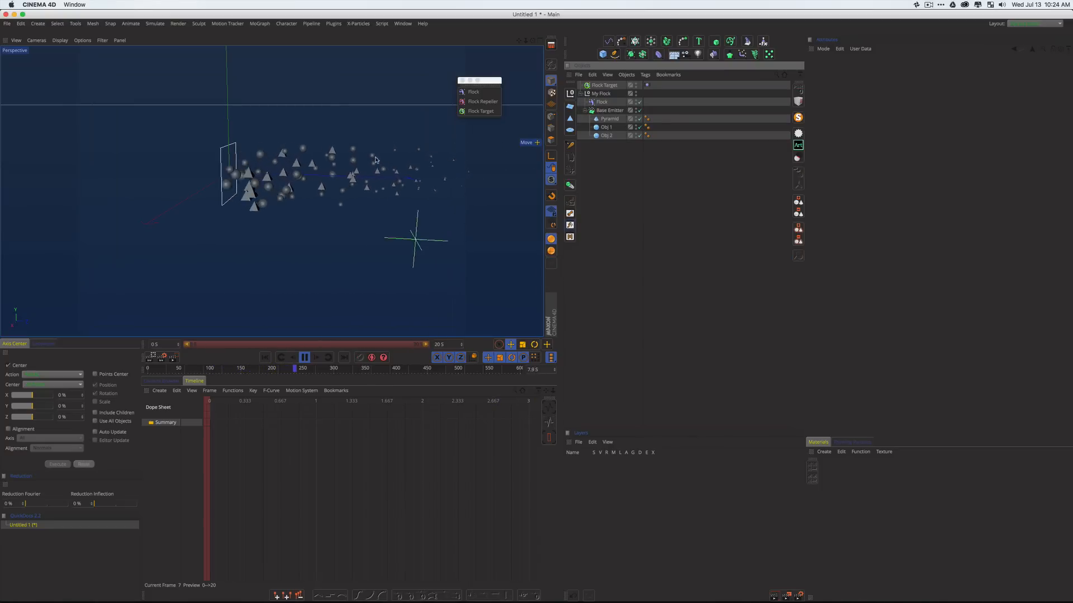
{"action": "scroll", "coordinate": [372, 167], "scroll_direction": "down", "scroll_amount": 1}
{"action": "left_click_drag", "start_coordinate": [396, 192], "coordinate": [526, 268], "text": "alt"}
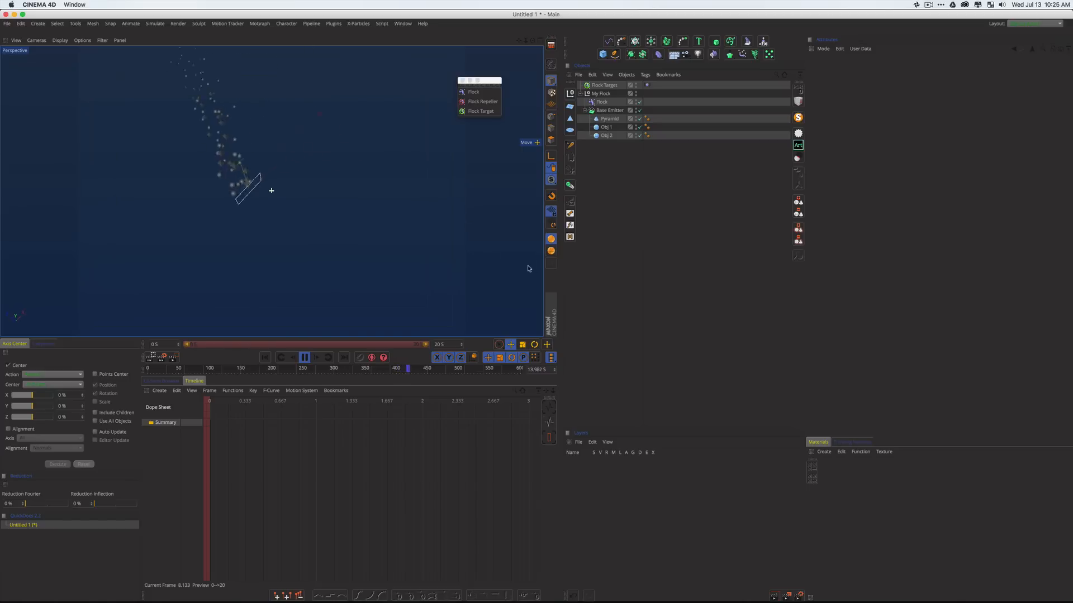
{"action": "left_click_drag", "start_coordinate": [481, 115], "coordinate": [384, 161], "text": "alt"}
{"action": "scroll", "coordinate": [384, 161], "scroll_direction": "up", "scroll_amount": 8}
{"action": "scroll", "coordinate": [383, 161], "scroll_direction": "up", "scroll_amount": 8}
{"action": "left_click", "coordinate": [928, 5]}
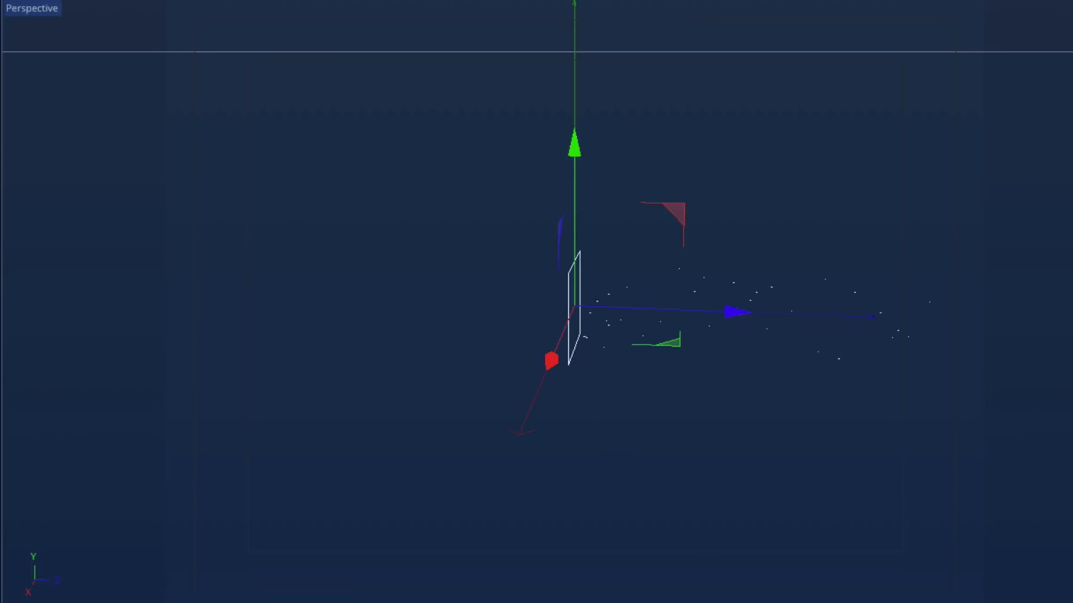
Move the red spherical repeller along its Z axis toward the emitter, into the particle stream
{"action": "scroll", "coordinate": [643, 303], "scroll_direction": "down", "scroll_amount": 3}
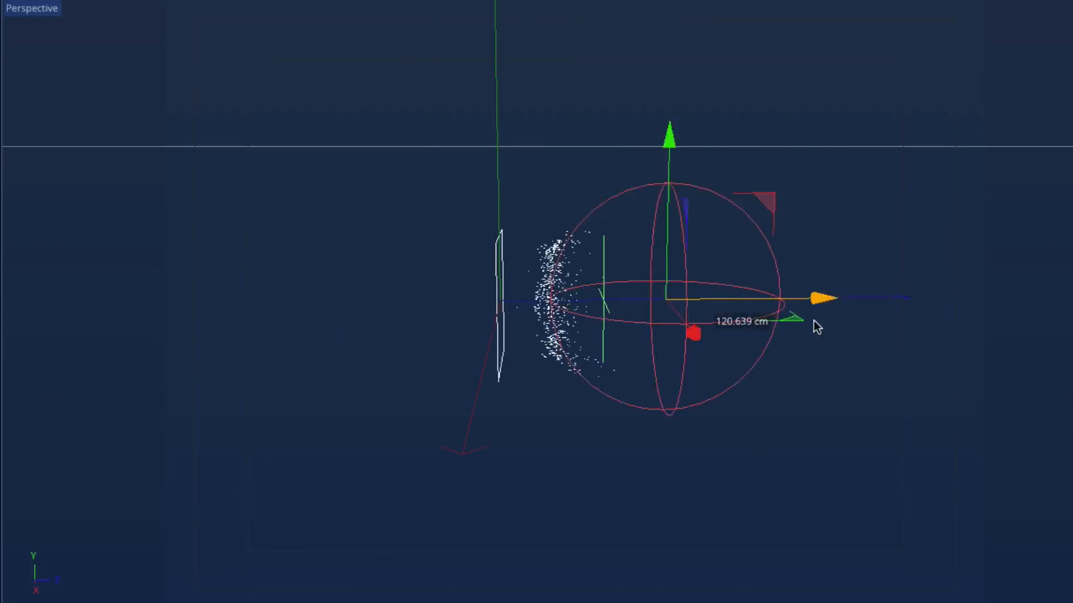
{"action": "left_click_drag", "start_coordinate": [809, 325], "coordinate": [727, 312]}
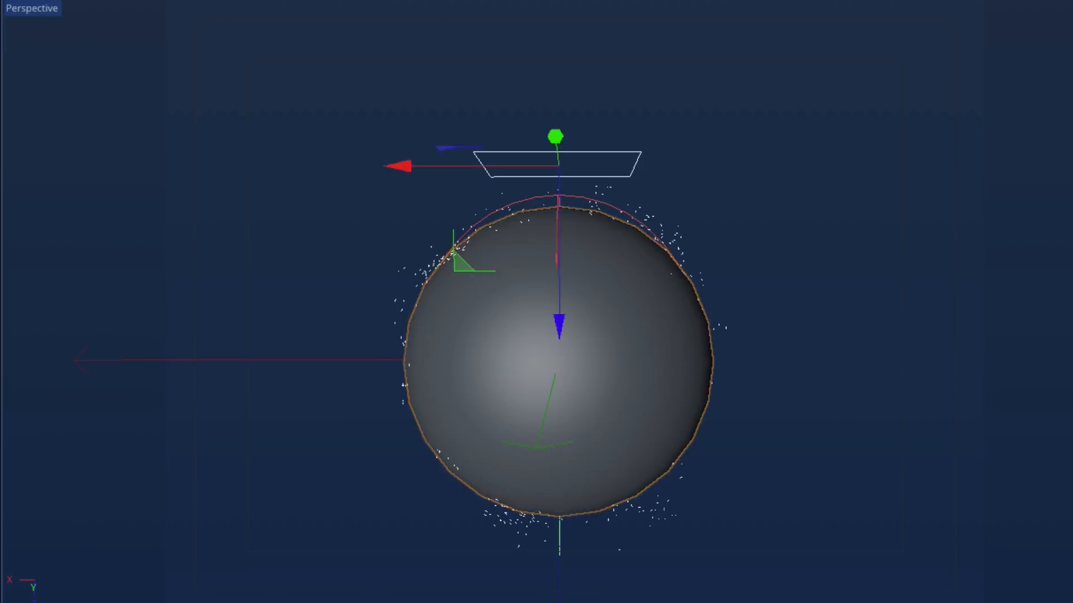